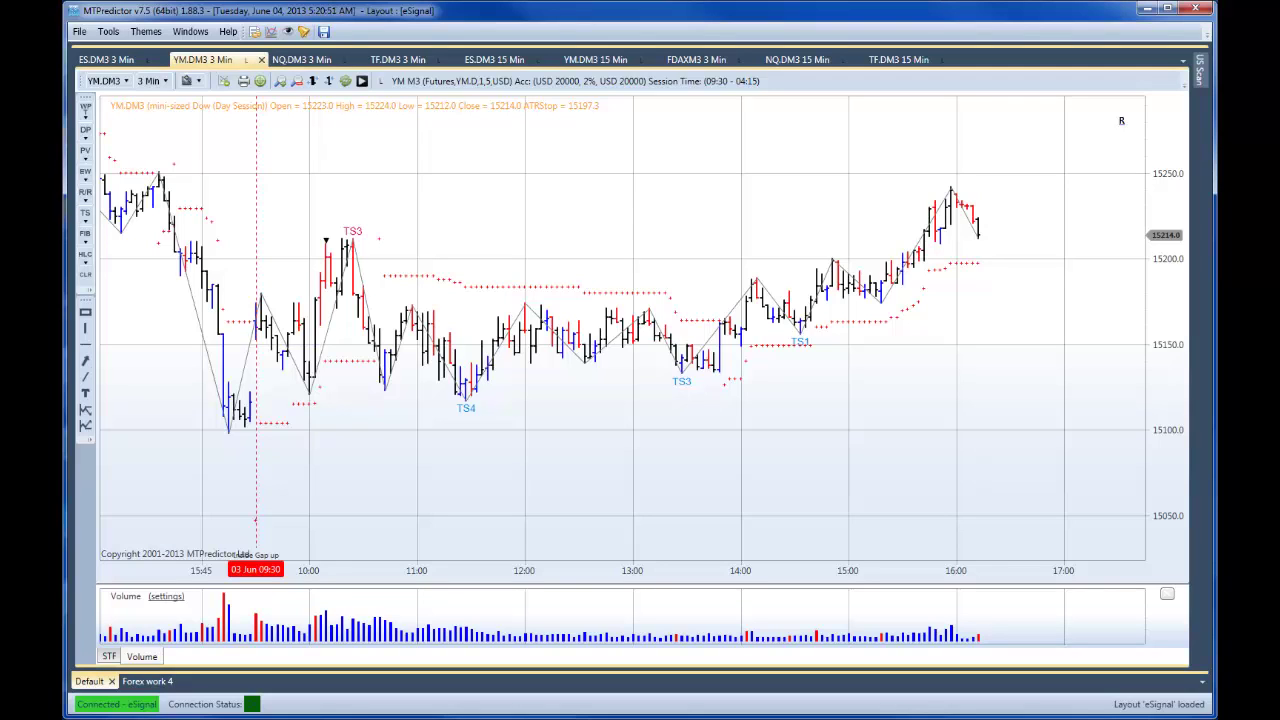
- Replace the Volume pane under the YM 3-minute chart with the STF indicator
click(109, 656)
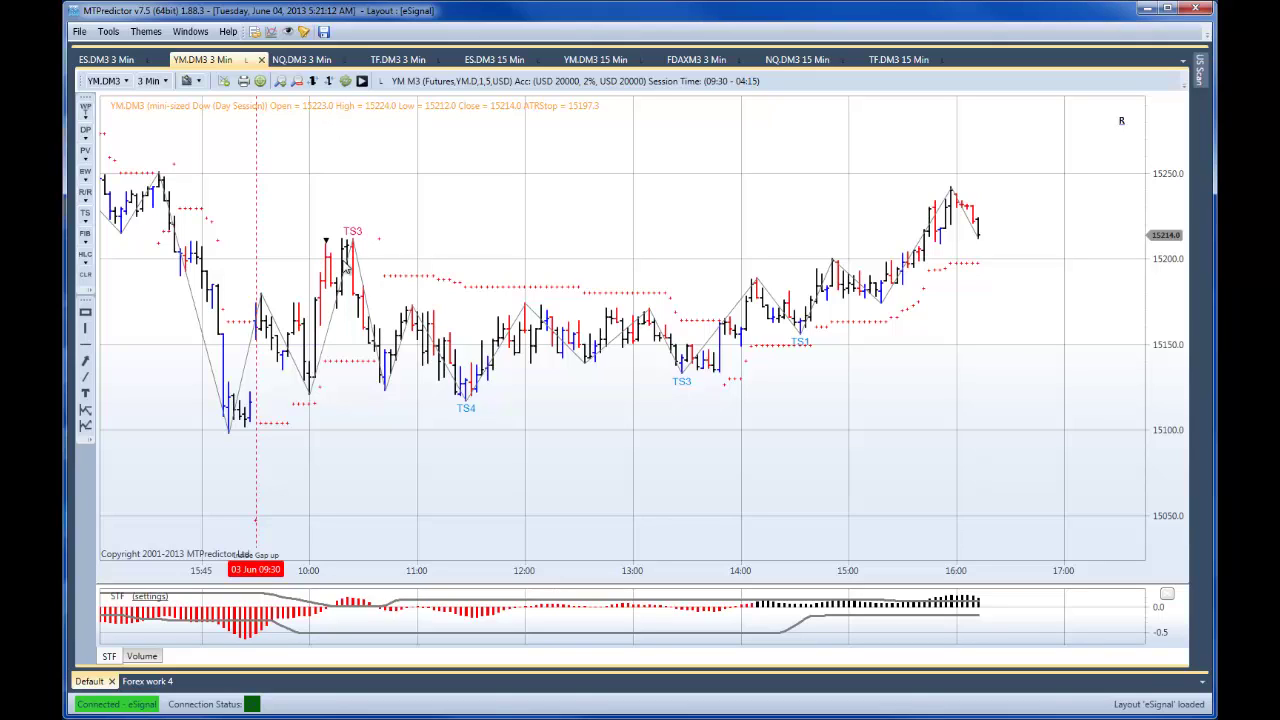
scroll(458, 460, up, 2)
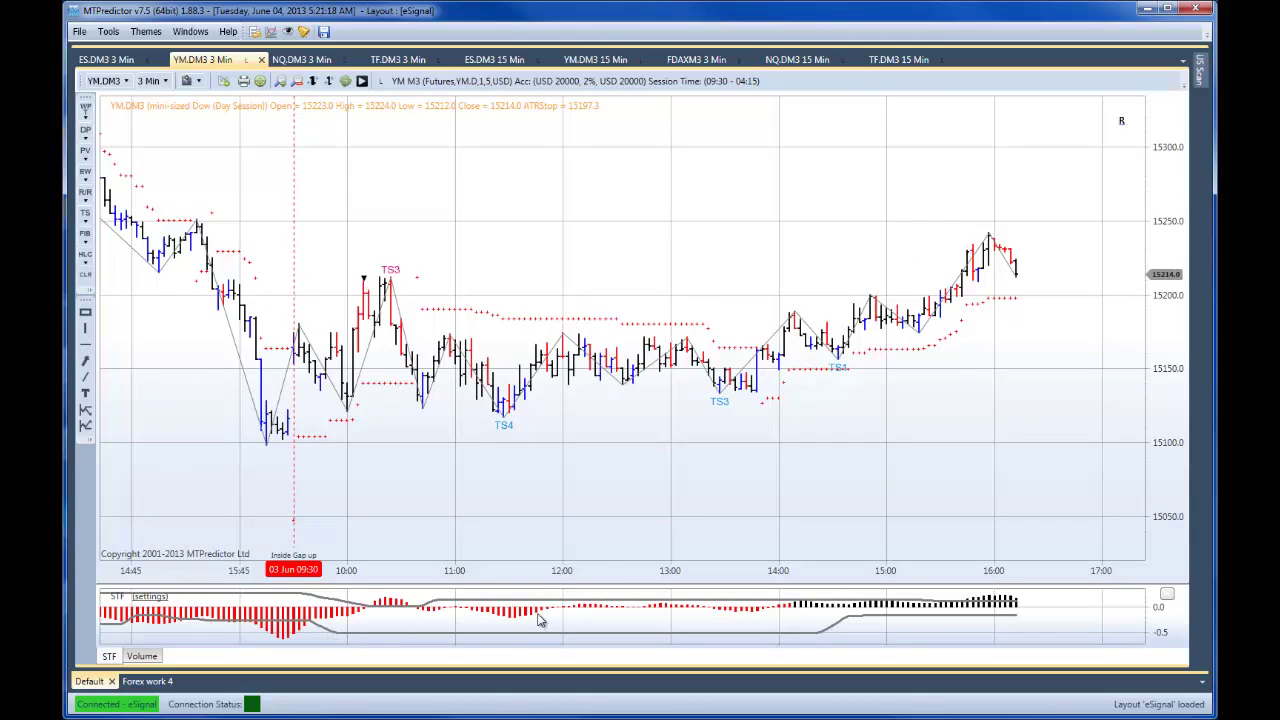
scroll(577, 494, down, 1)
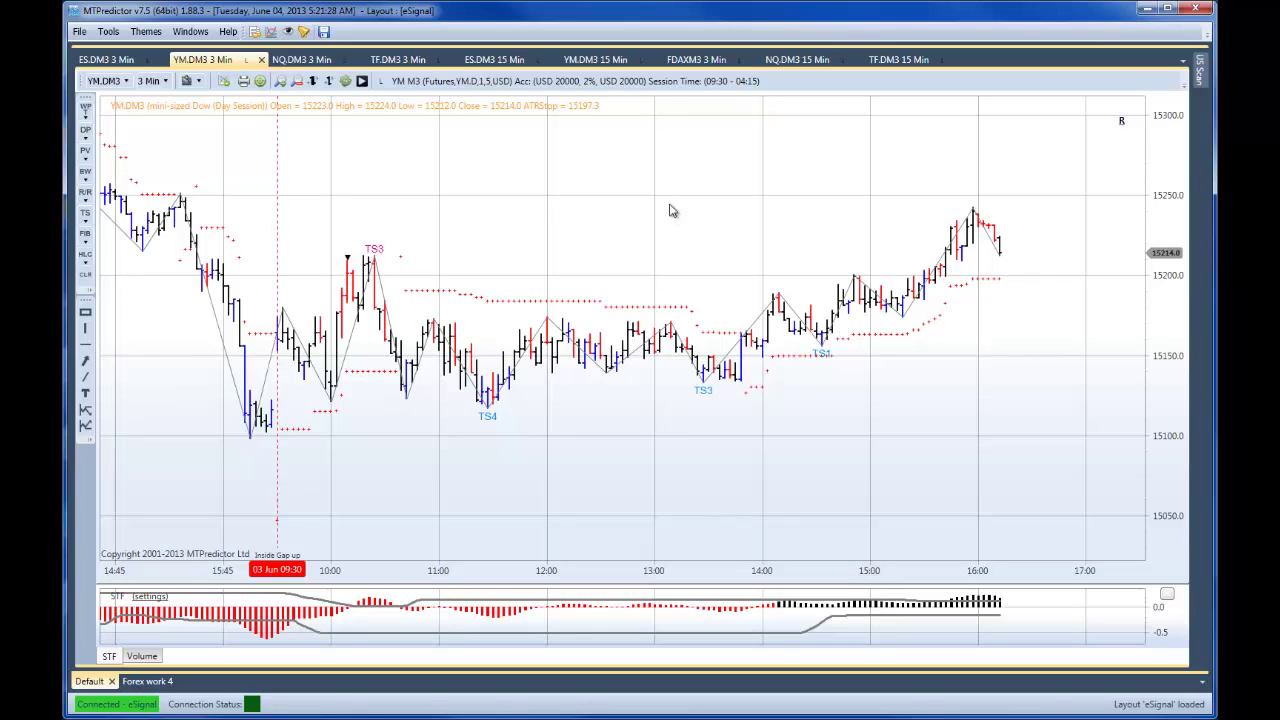
- On the YM 15-minute chart, draw a decision-point zone near 15100 at the 3 June lows
click(586, 60)
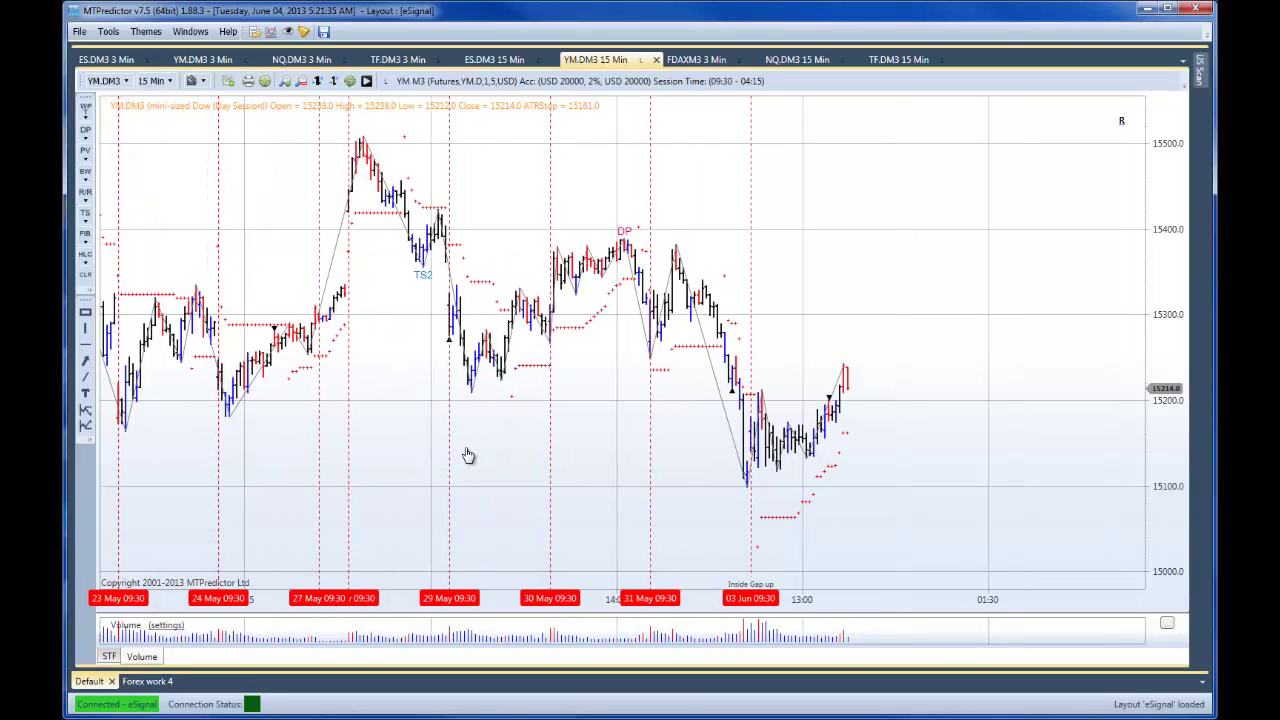
right_click(231, 417)
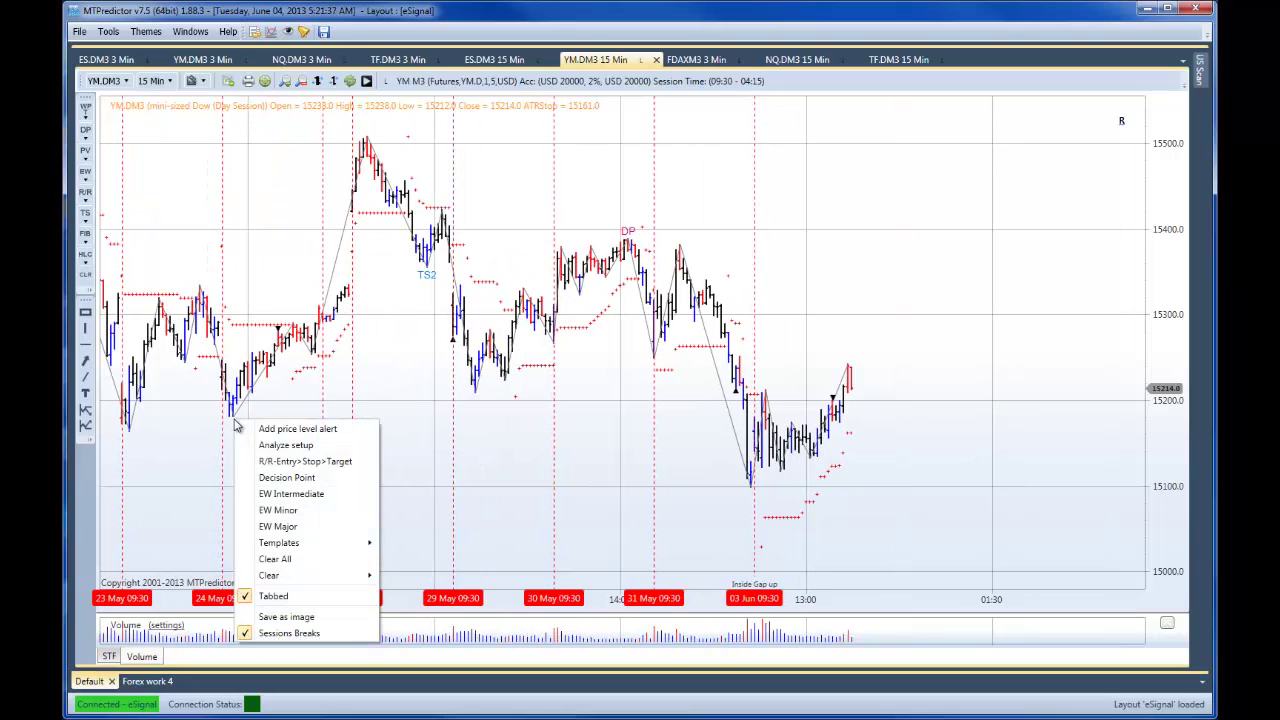
click(293, 478)
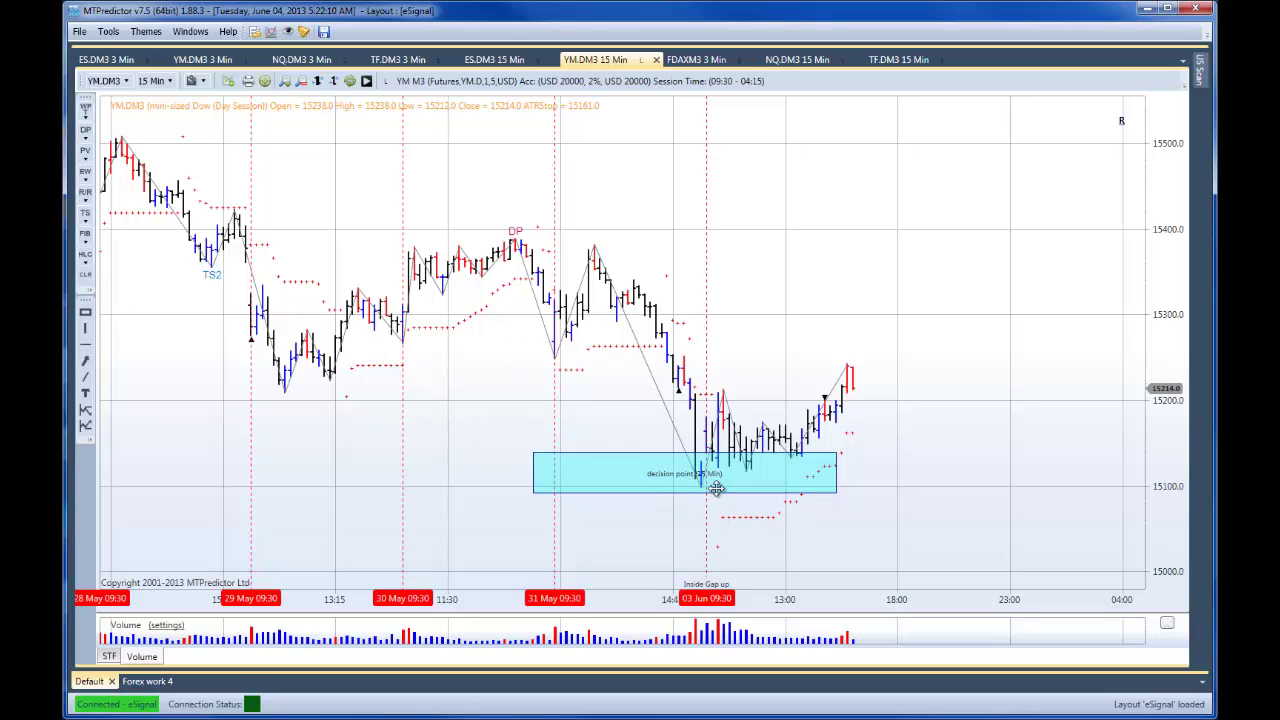
- Switch YM to 3-minute bars and trim the decision-point zone to end around 10:00 on 3 June
click(168, 81)
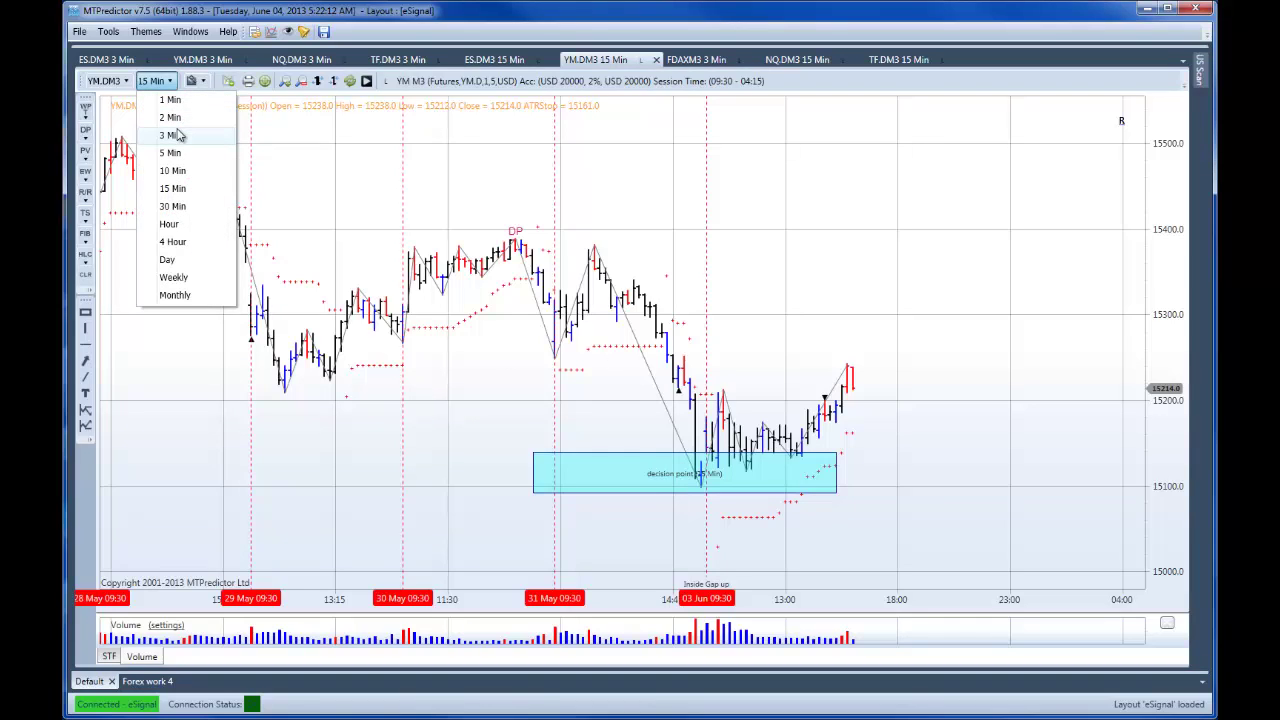
click(176, 135)
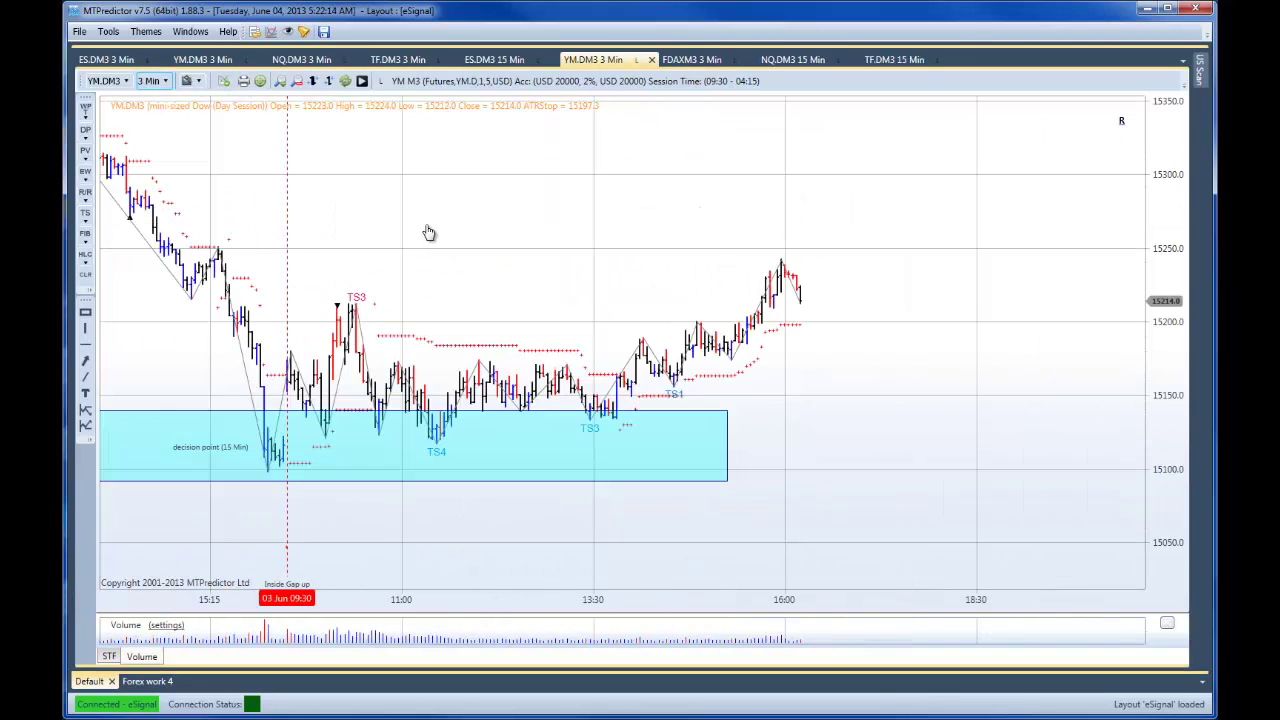
drag(791, 486, 394, 498)
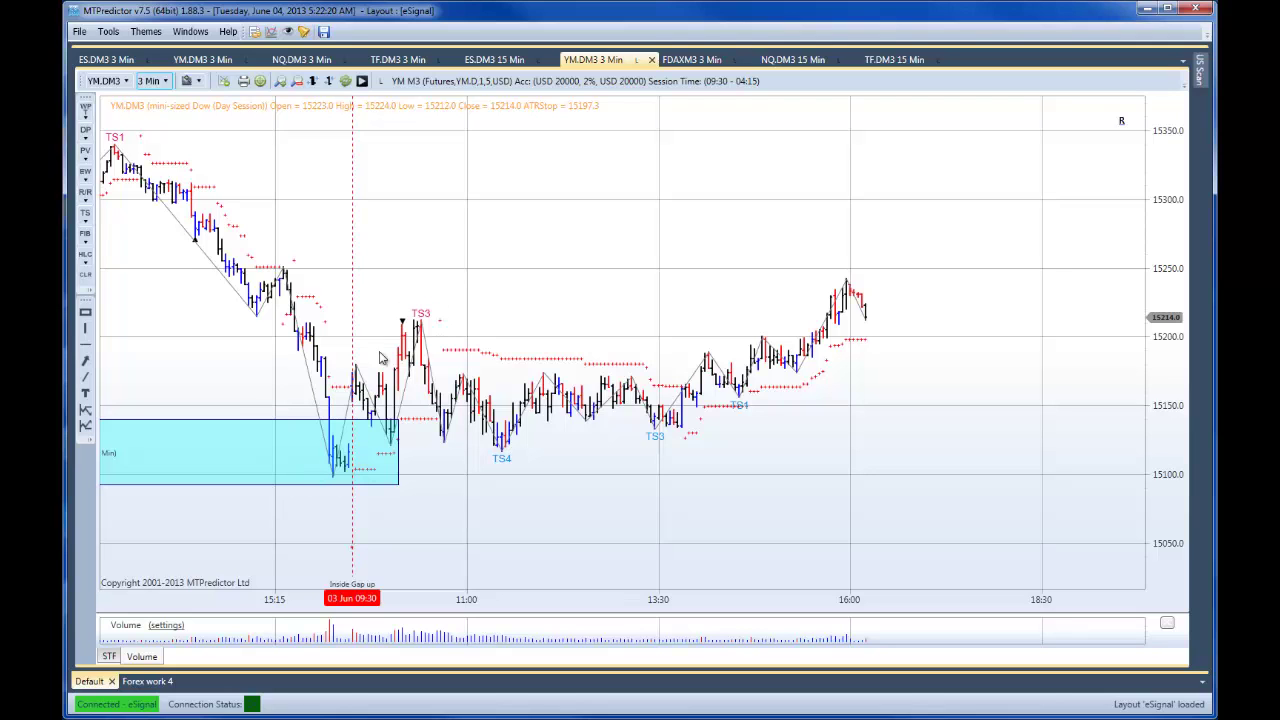
scroll(620, 270, up, 3)
scroll(645, 265, up, 2)
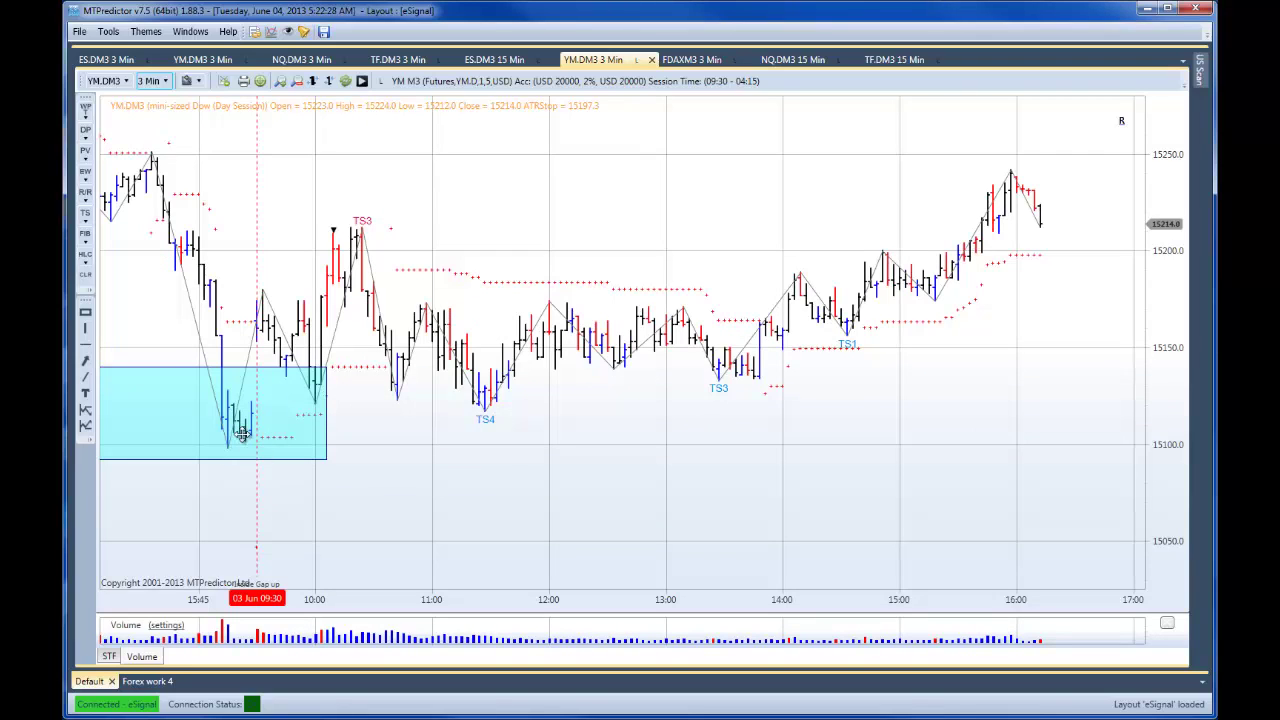
- Analyze a short setup from the TS3 peak: 2 contracts at 15178, stop 15213, target 15099.9
right_click(362, 247)
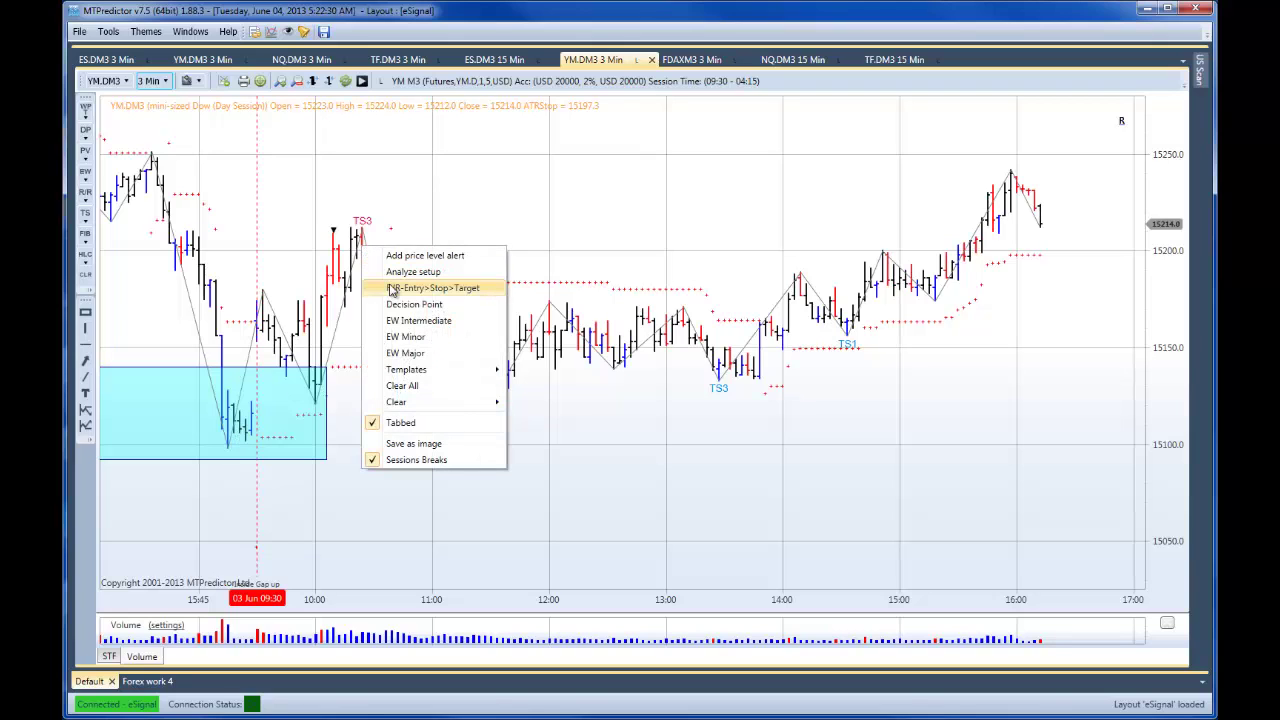
click(372, 272)
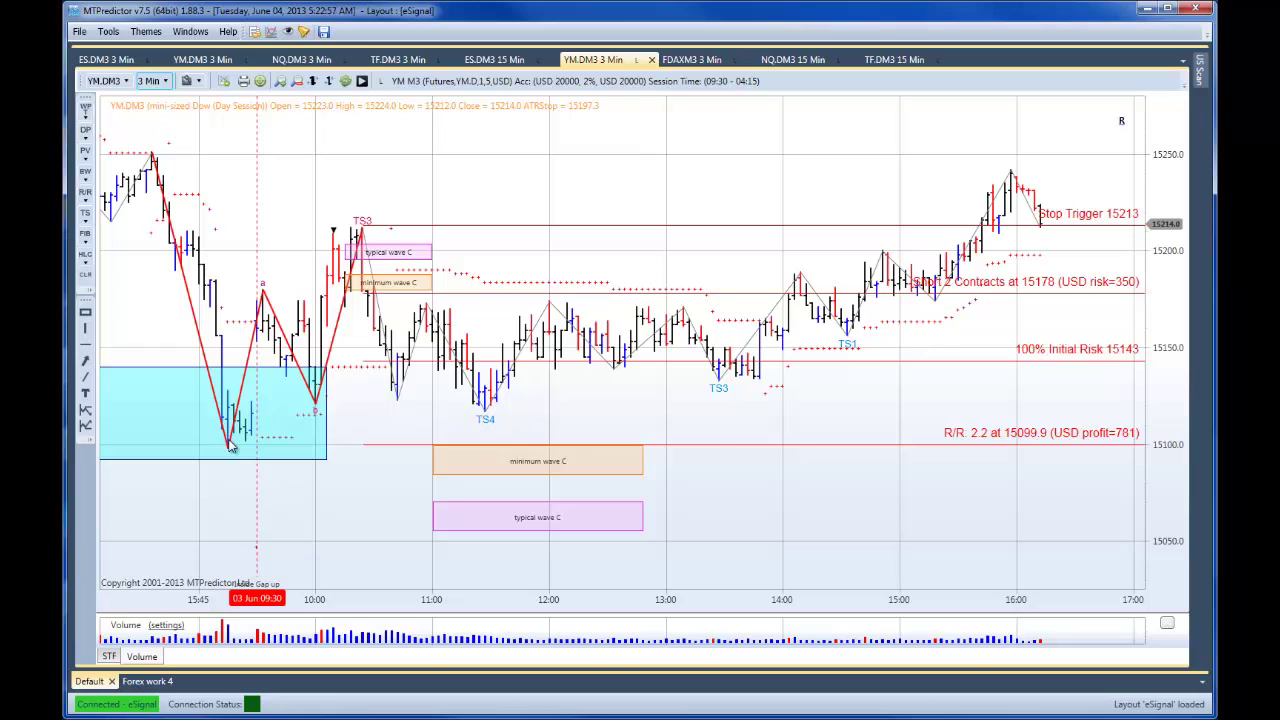
scroll(234, 440, down, 2)
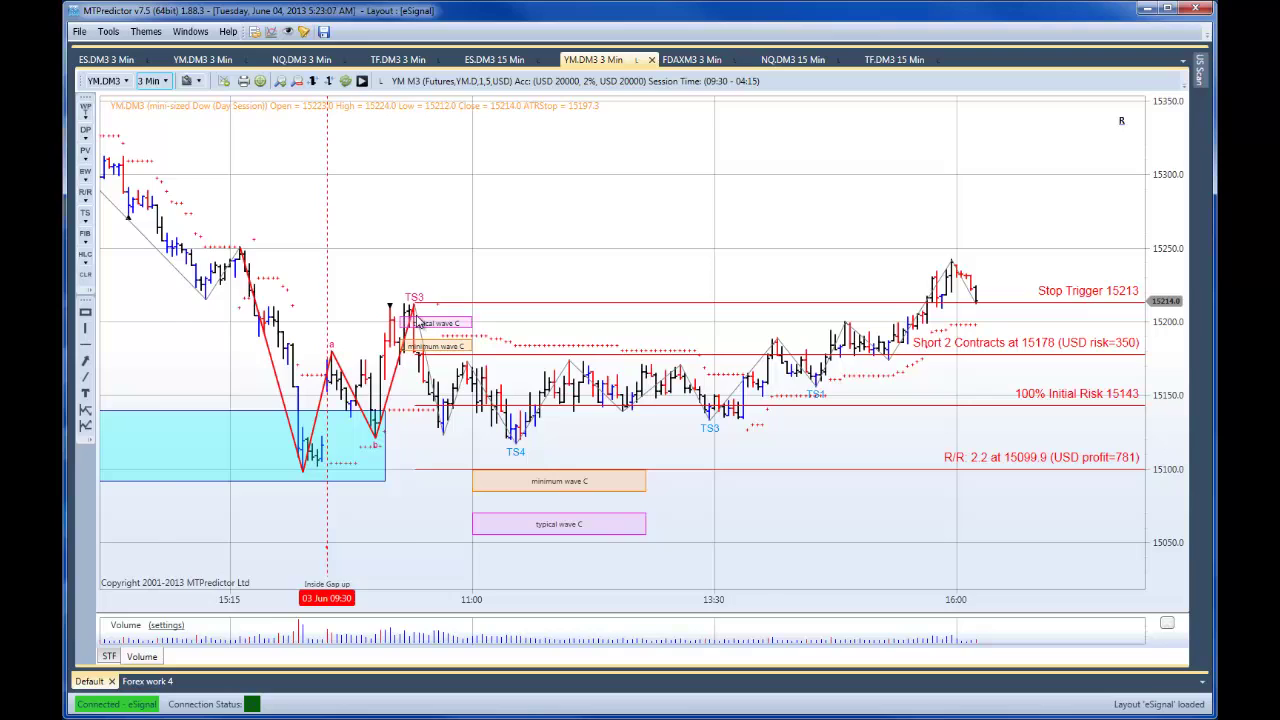
scroll(420, 321, down, 2)
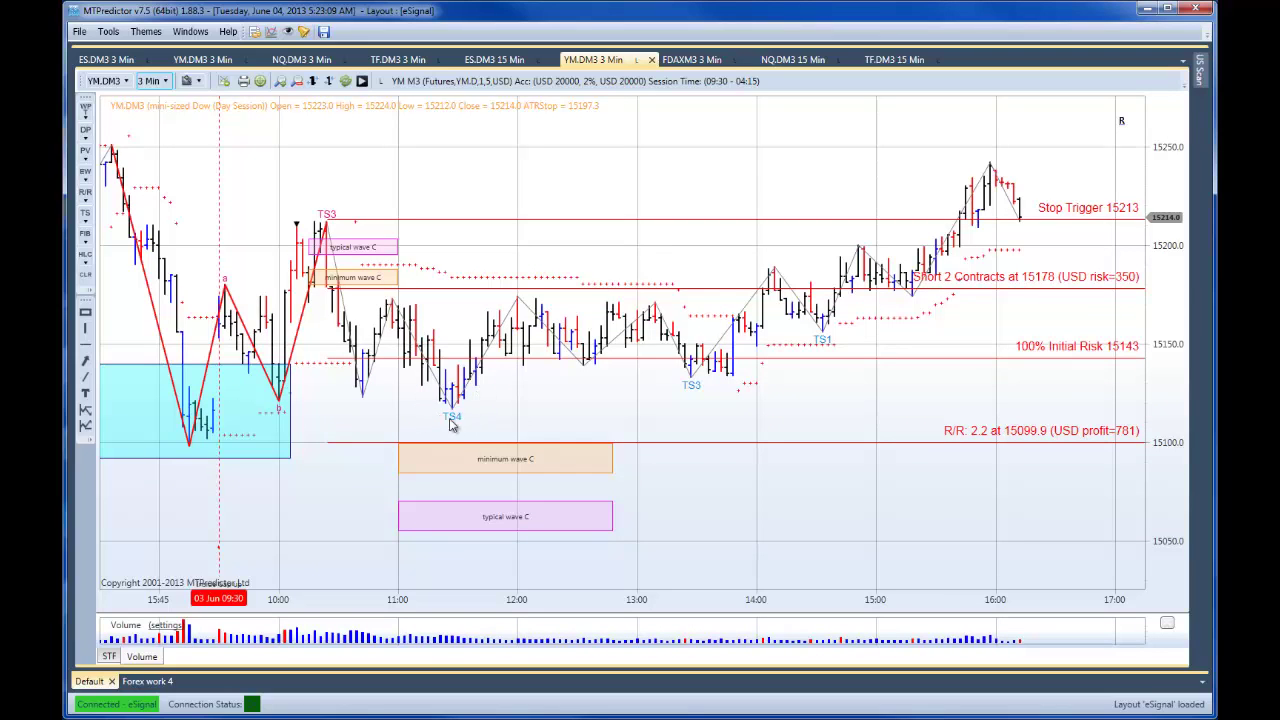
- Bring back the STF indicator pane and confirm its settings dialog with OK
click(117, 657)
click(152, 626)
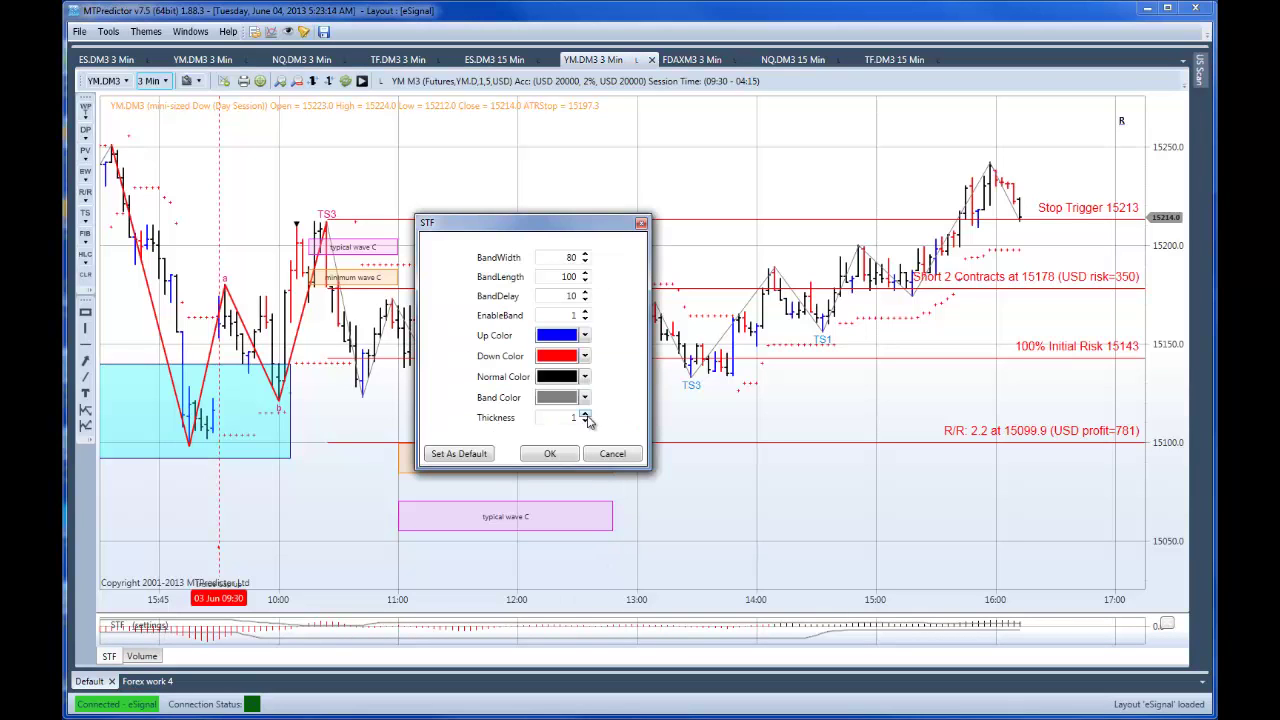
click(540, 455)
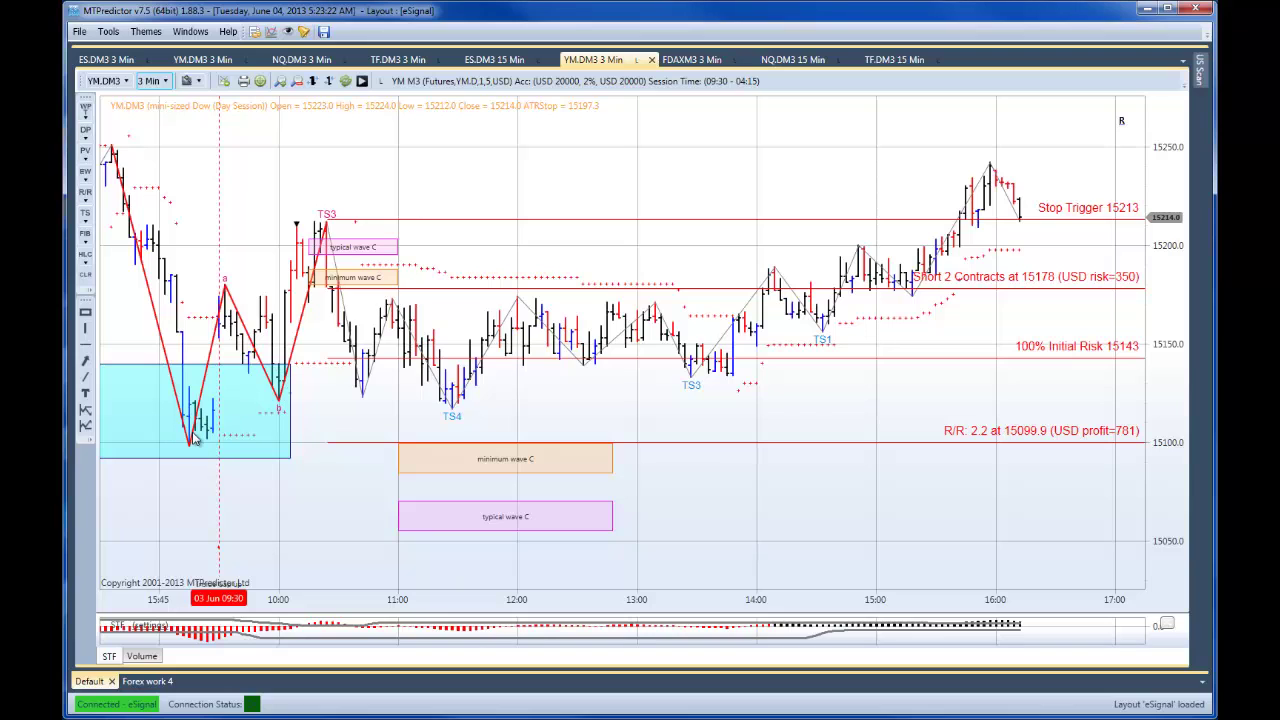
scroll(356, 517, up, 3)
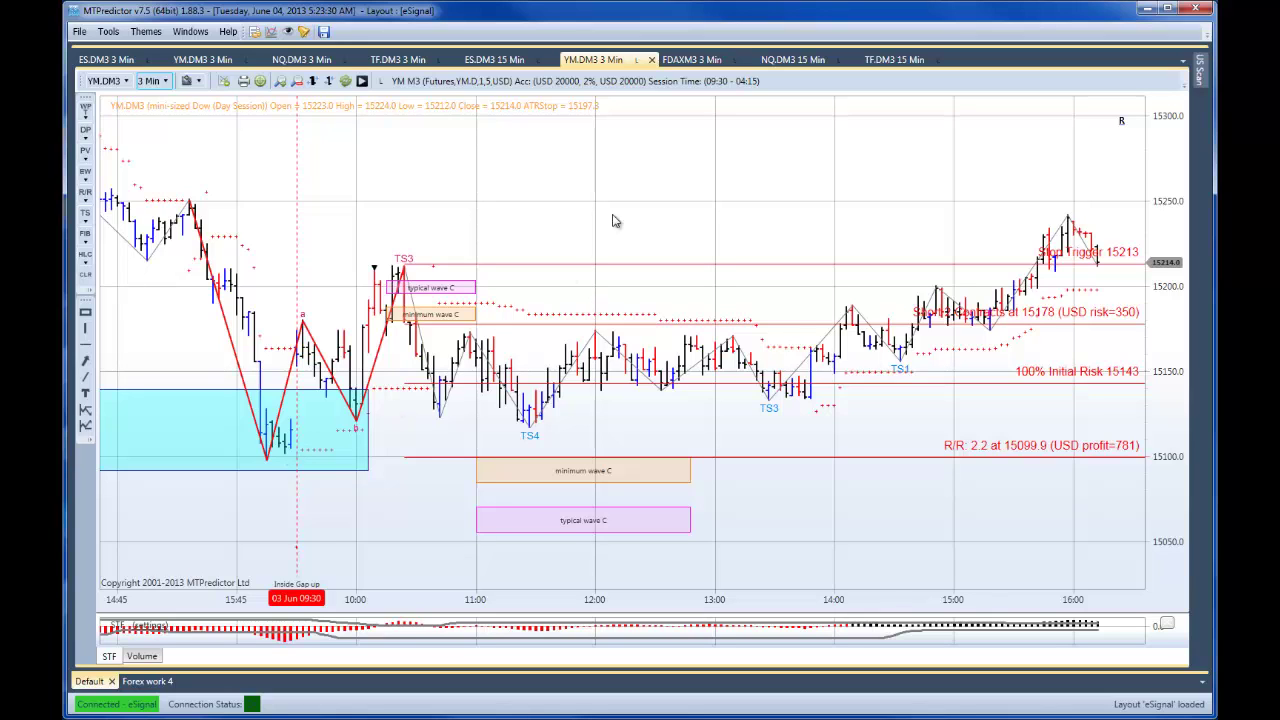
drag(614, 220, 569, 220)
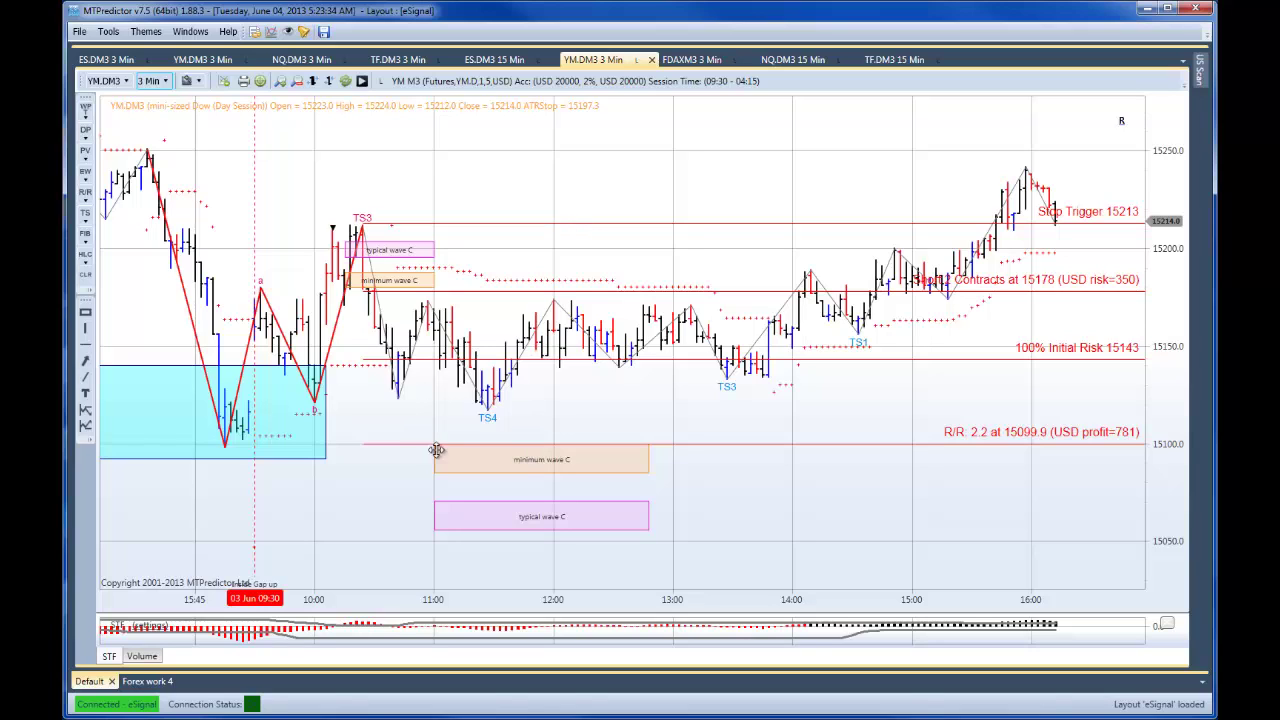
- Analyze a long setup from TS4 (5 contracts at 15131, stop 15116) and place the decision box beside the 15223.9 target
right_click(491, 405)
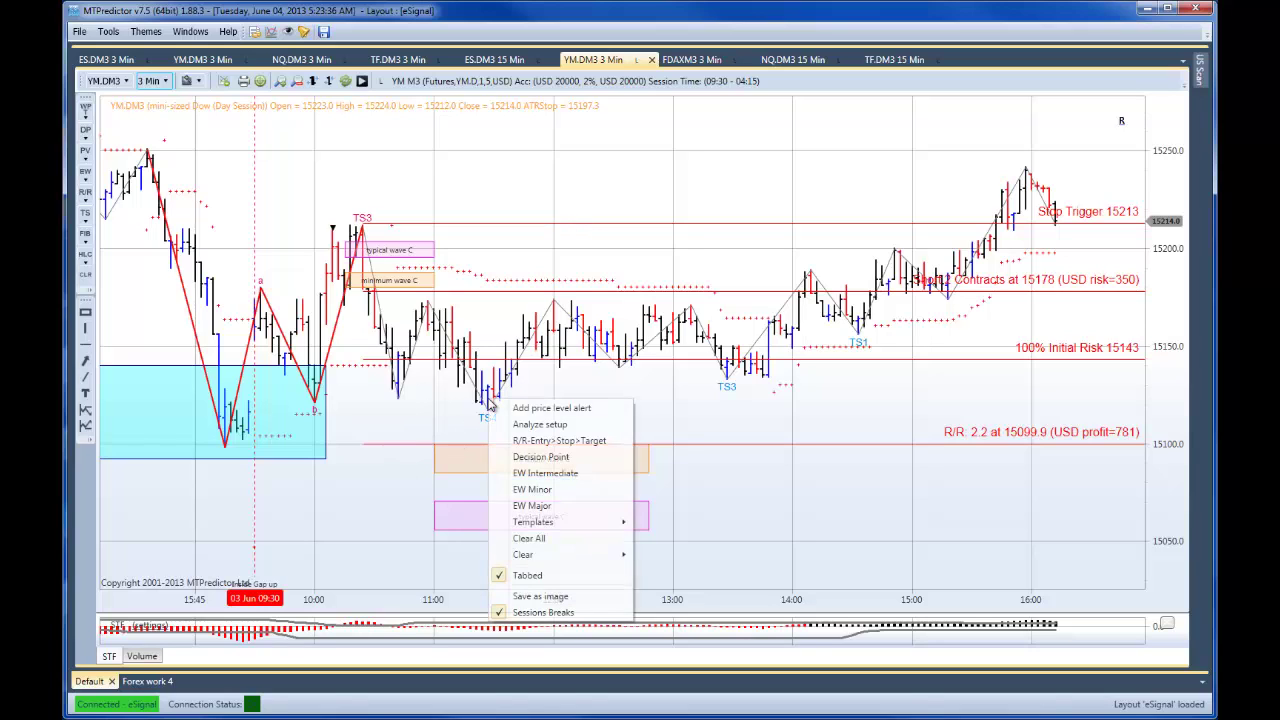
click(528, 425)
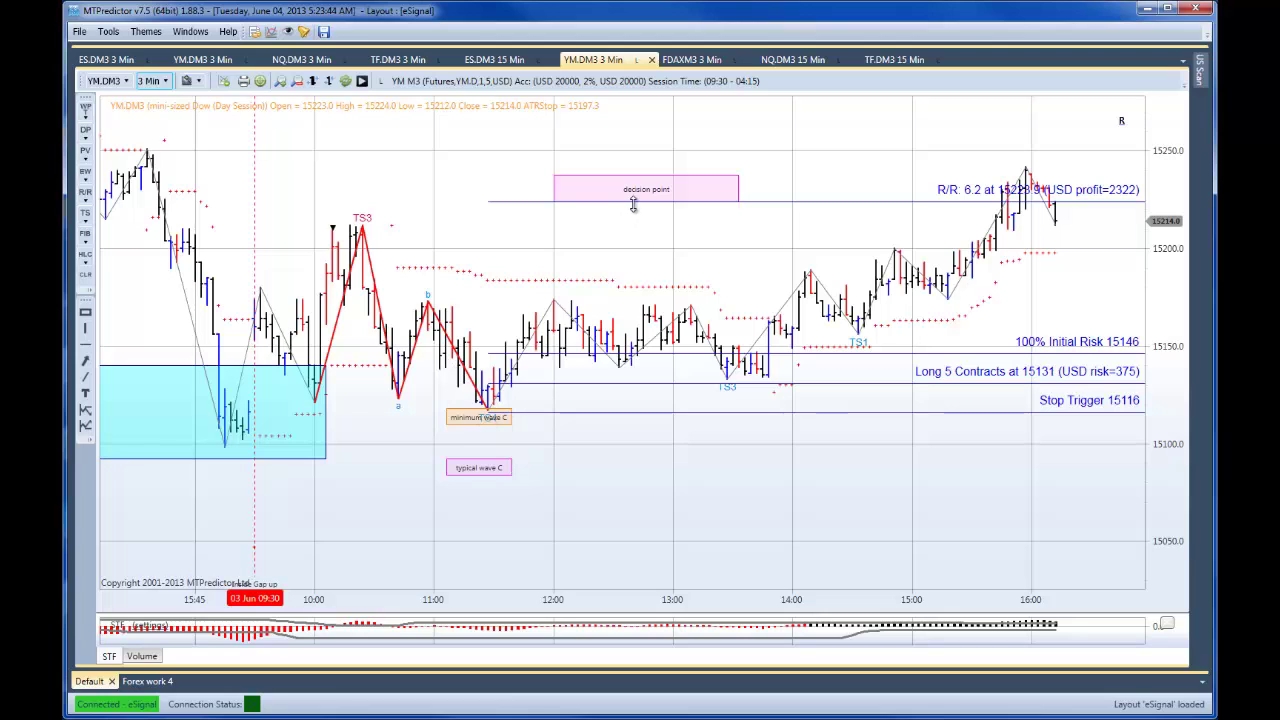
drag(663, 191, 955, 165)
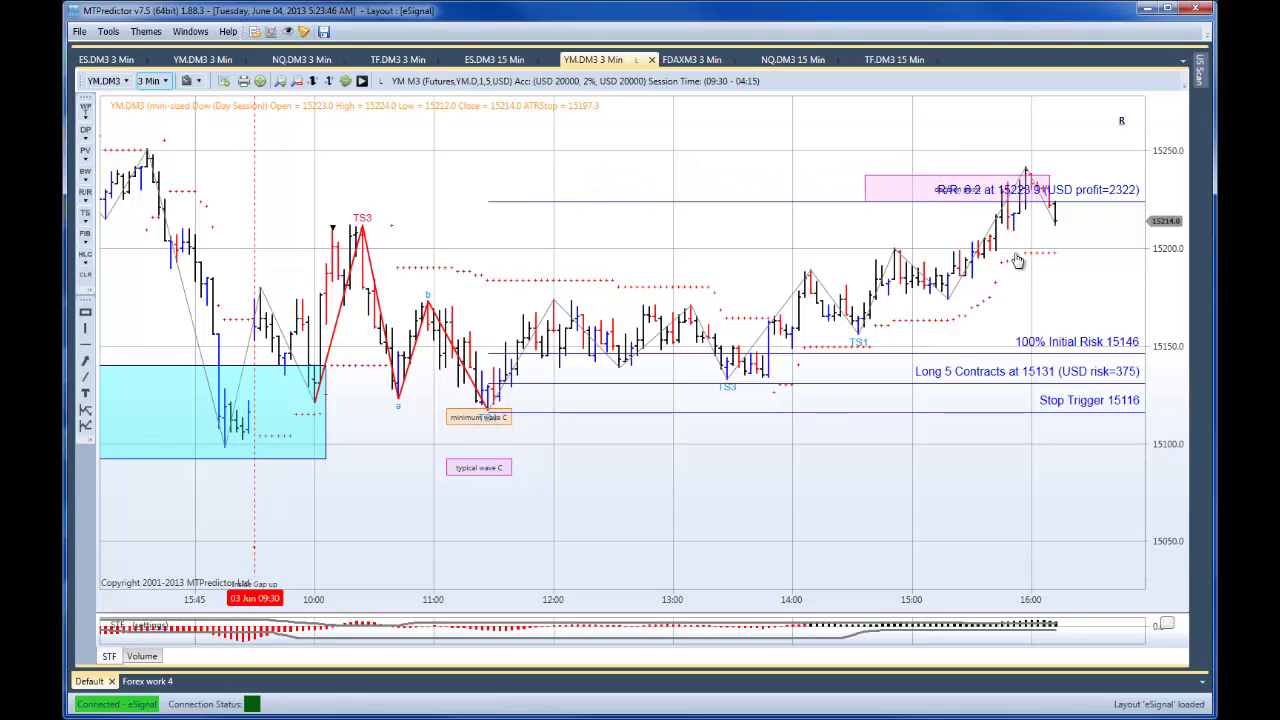
drag(1014, 257, 920, 277)
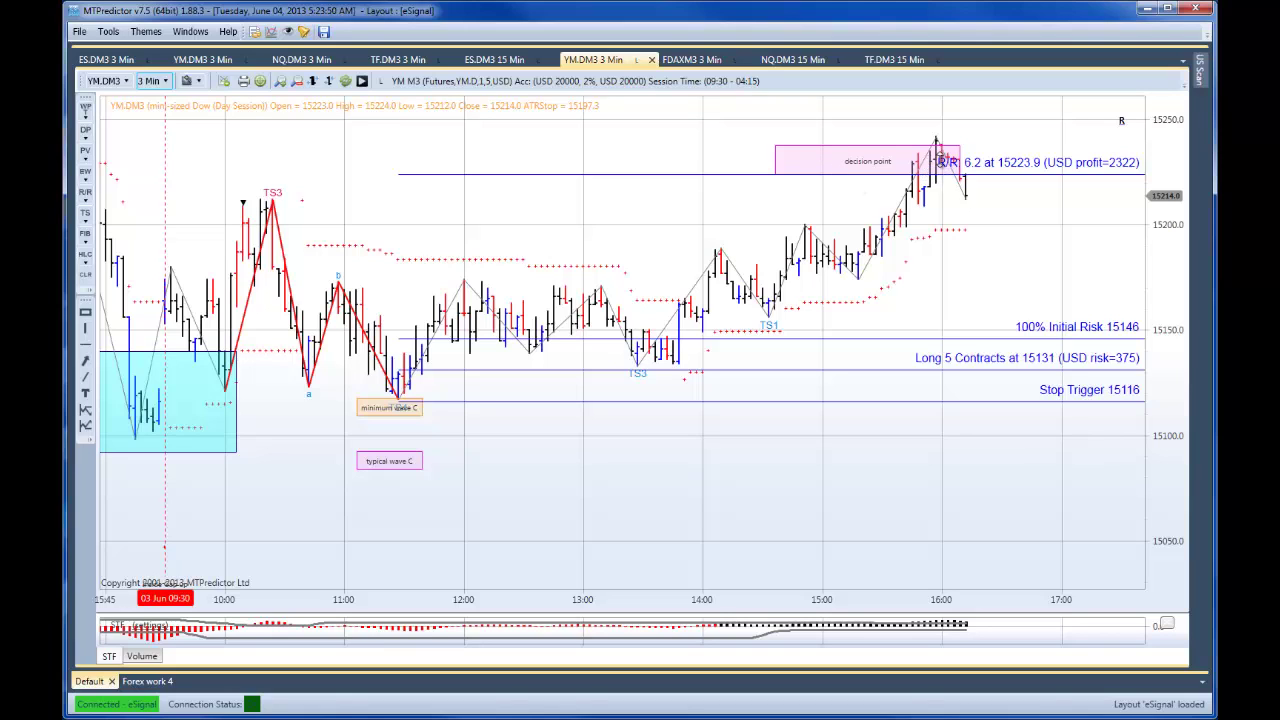
drag(950, 275, 934, 271)
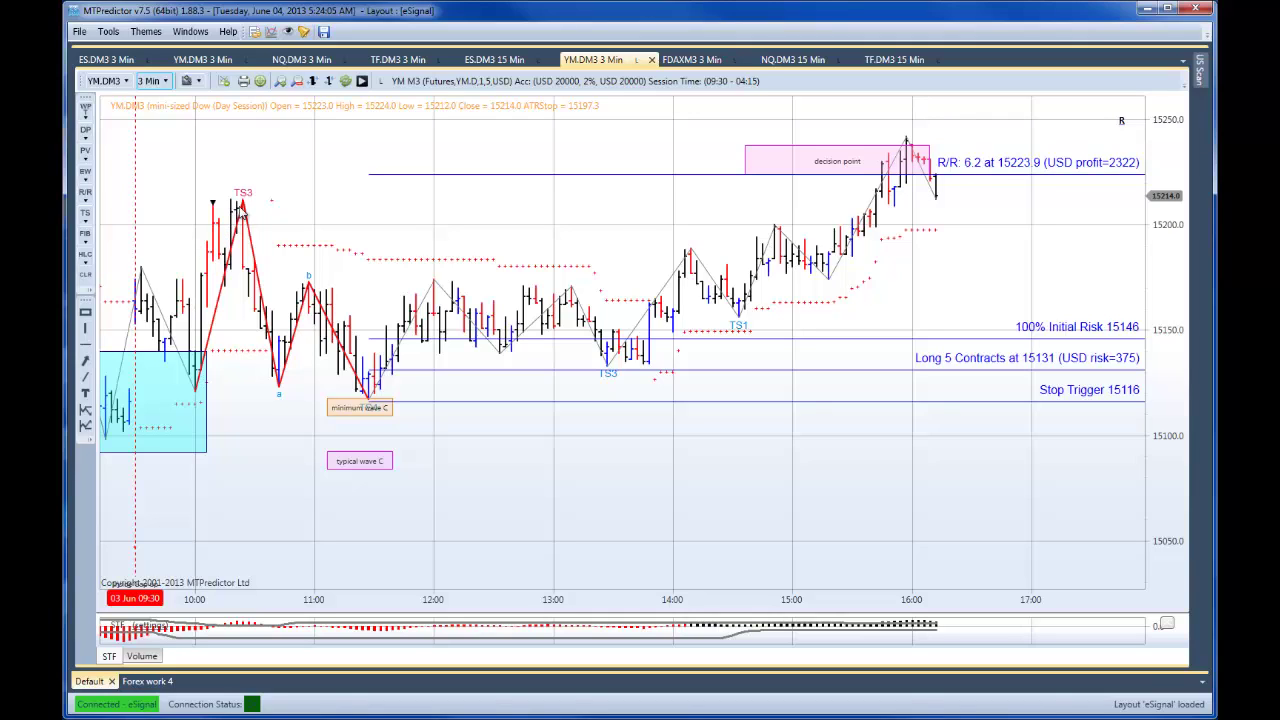
- Add a decision point at the TS3 peak and move its box near the target zone
right_click(242, 214)
click(285, 262)
drag(338, 162, 716, 155)
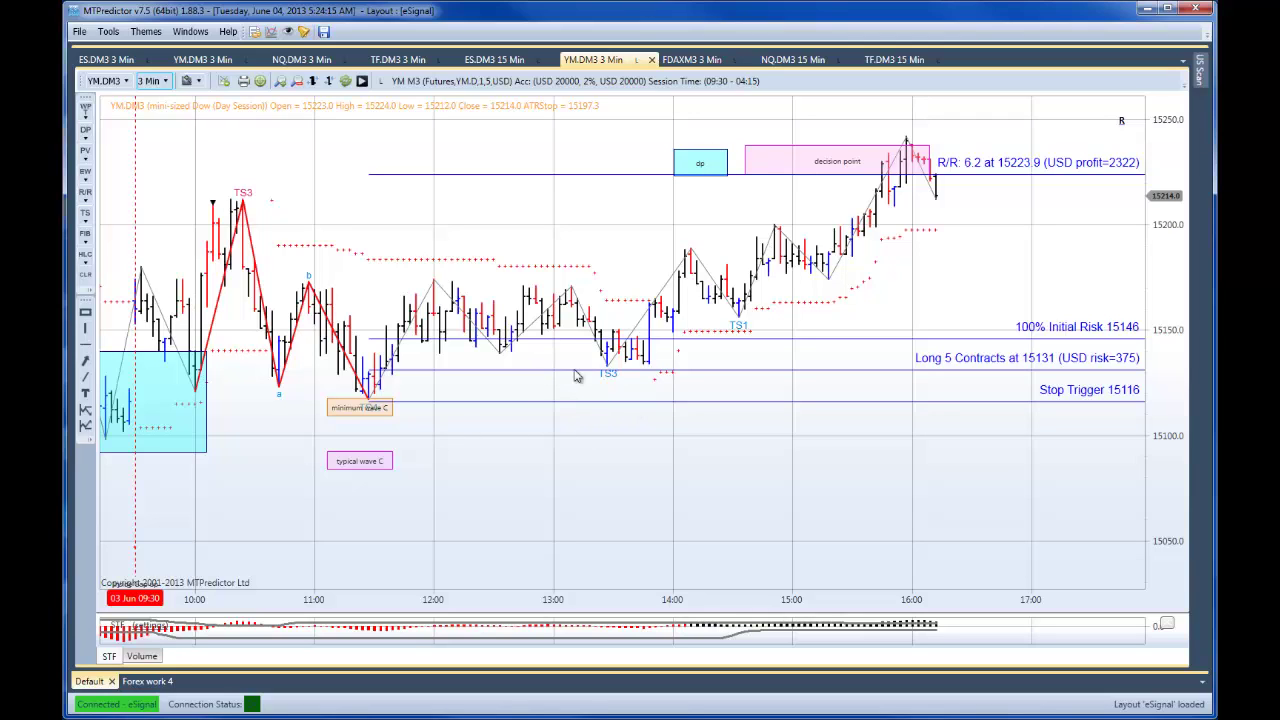
- Analyze a setup from the nearby low and raise its profit target
right_click(609, 368)
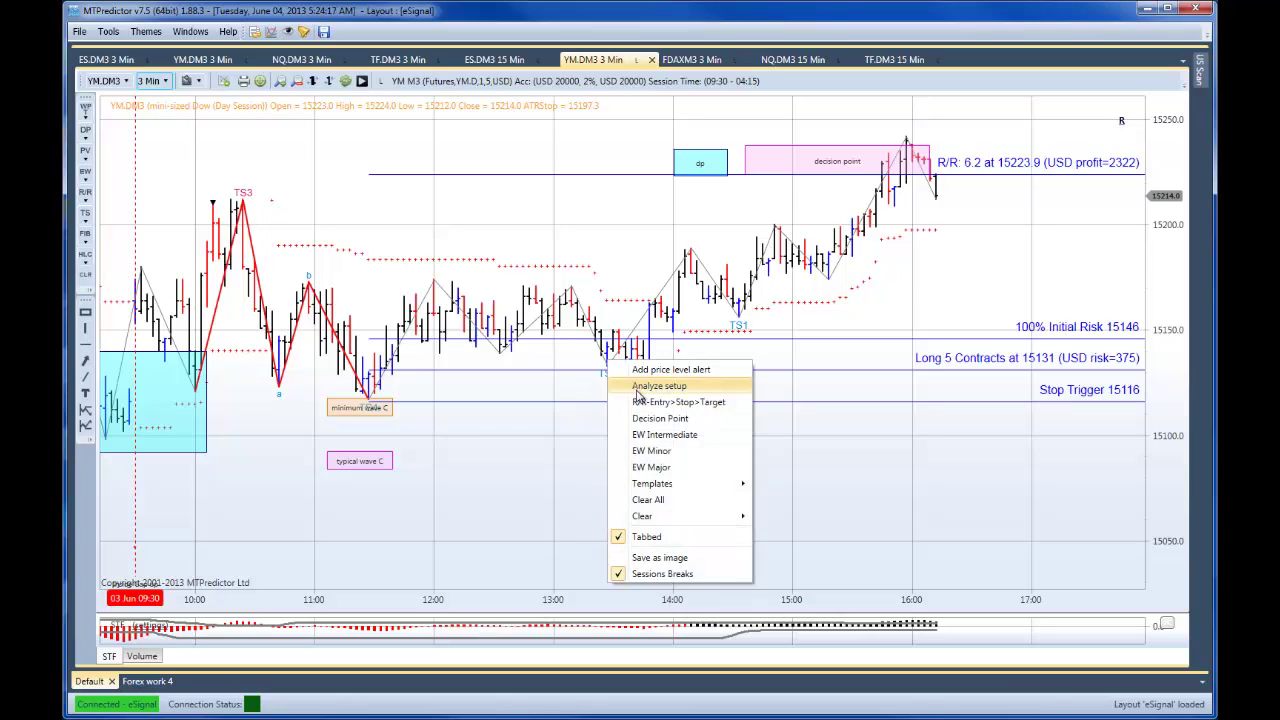
click(637, 386)
mouse_move(635, 286)
mouse_down()
mouse_move(645, 200)
mouse_move(657, 175)
mouse_move(684, 181)
mouse_move(661, 177)
mouse_up()
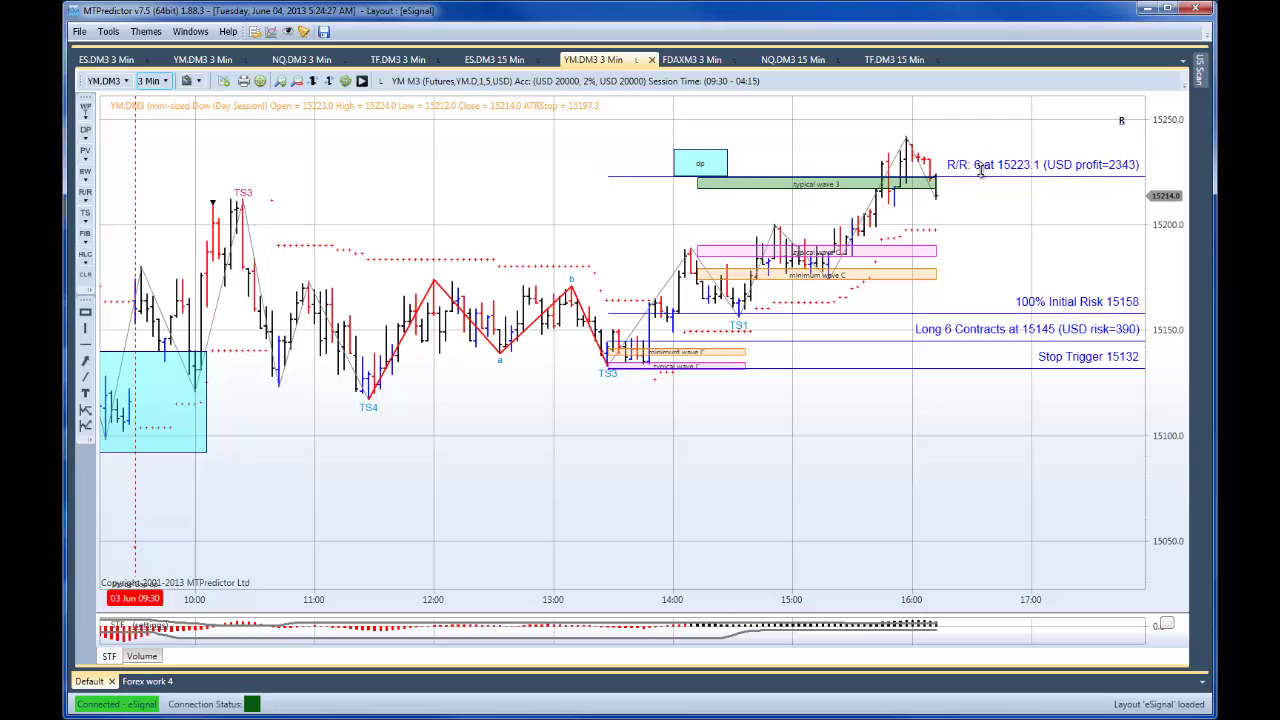
- Analyze a TS1 long setup (7 contracts at 15166, stop 15155) with target raised to 15222.1, R/R 5.1
right_click(741, 309)
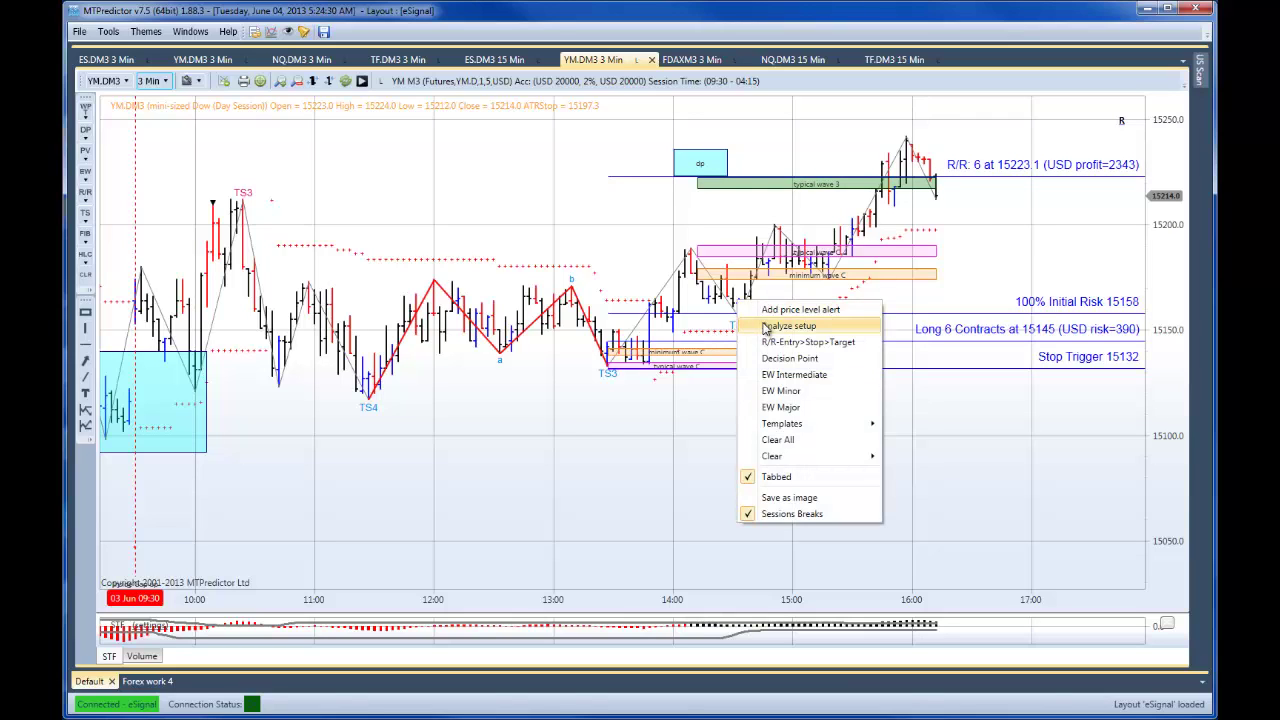
click(766, 328)
drag(747, 243, 720, 178)
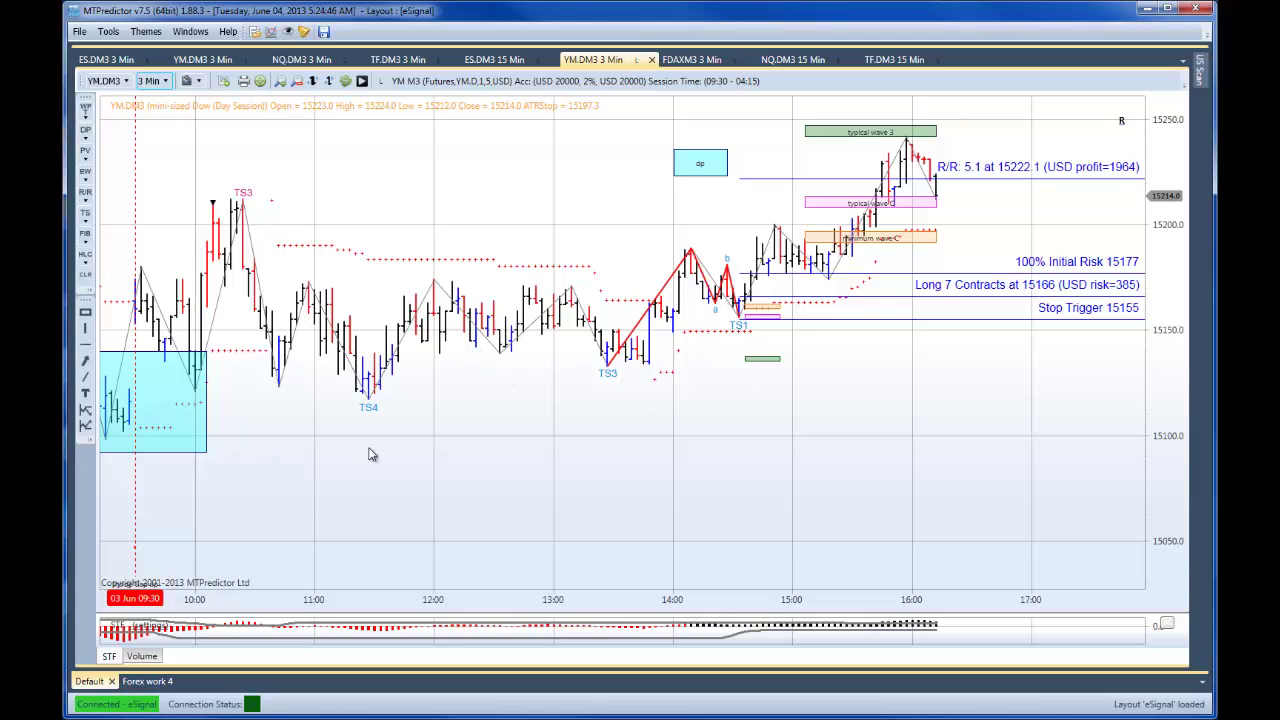
- Reanalyse the long setup from TS4 to restore 5 contracts at 15131
right_click(368, 374)
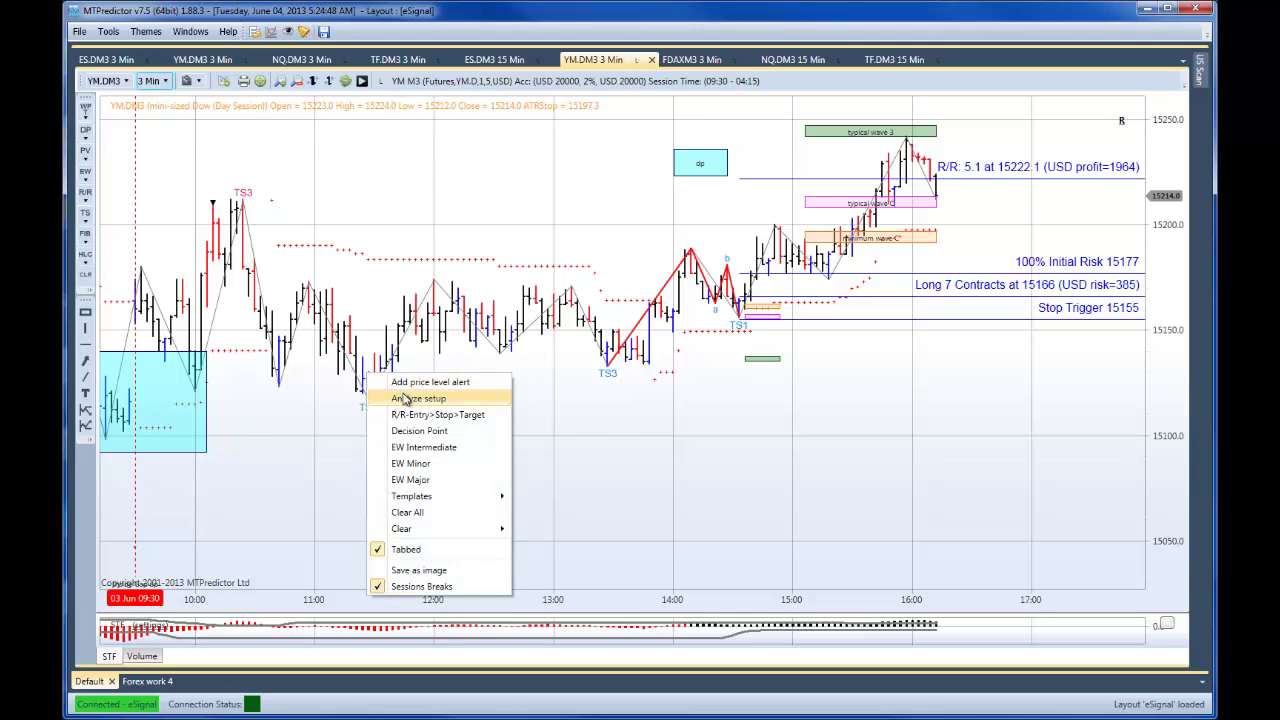
click(405, 399)
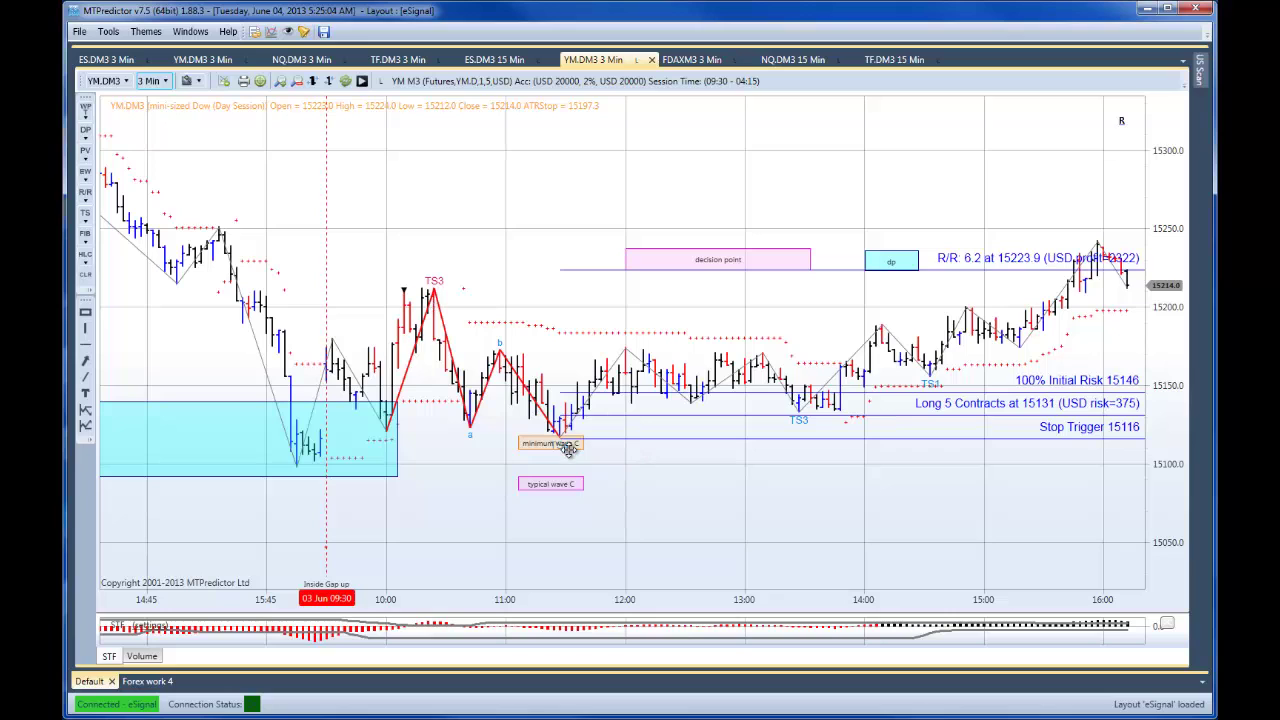
drag(721, 506, 655, 507)
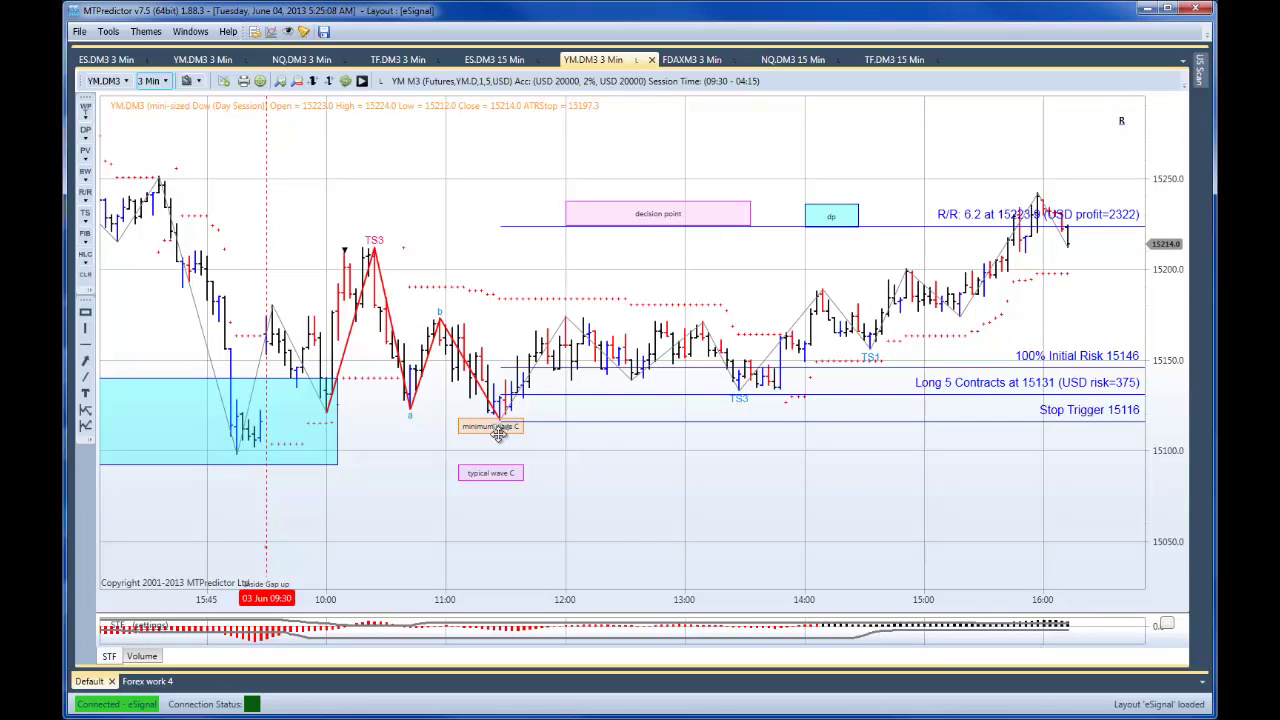
drag(703, 507, 610, 504)
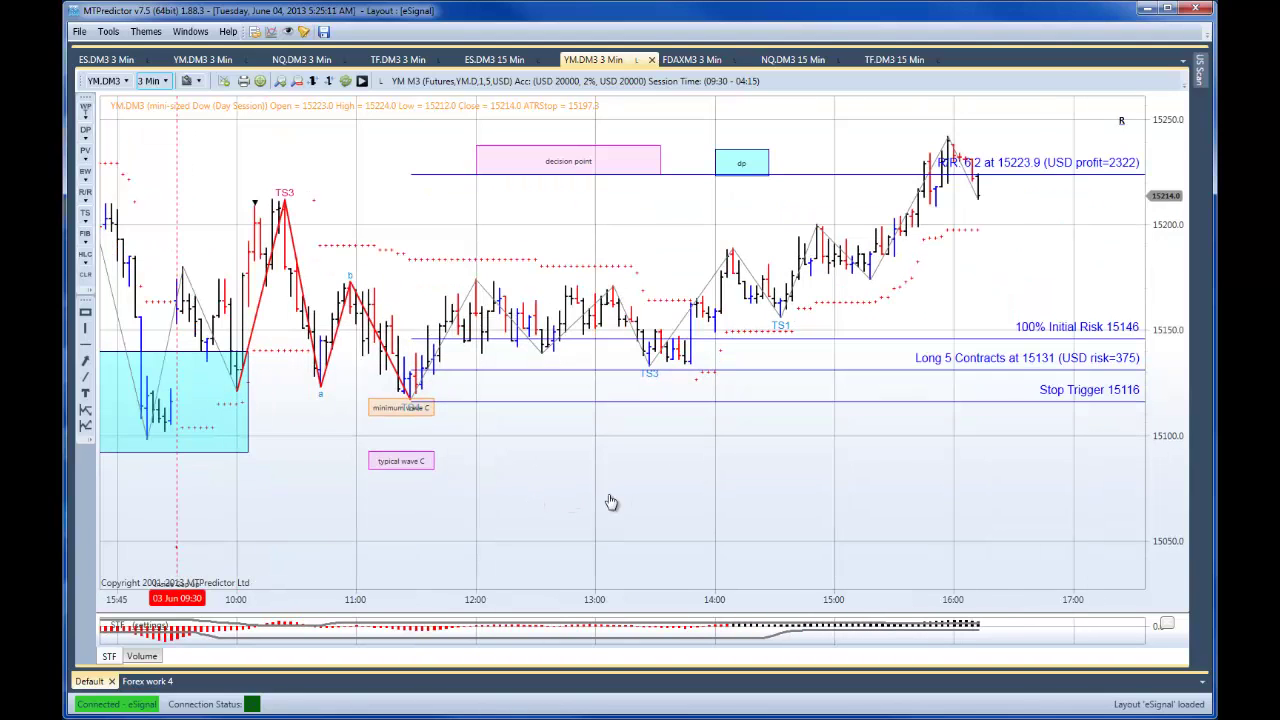
- Move the decision point box beside the R/R label, then bring up the NQ 15-minute chart
drag(1034, 237, 966, 251)
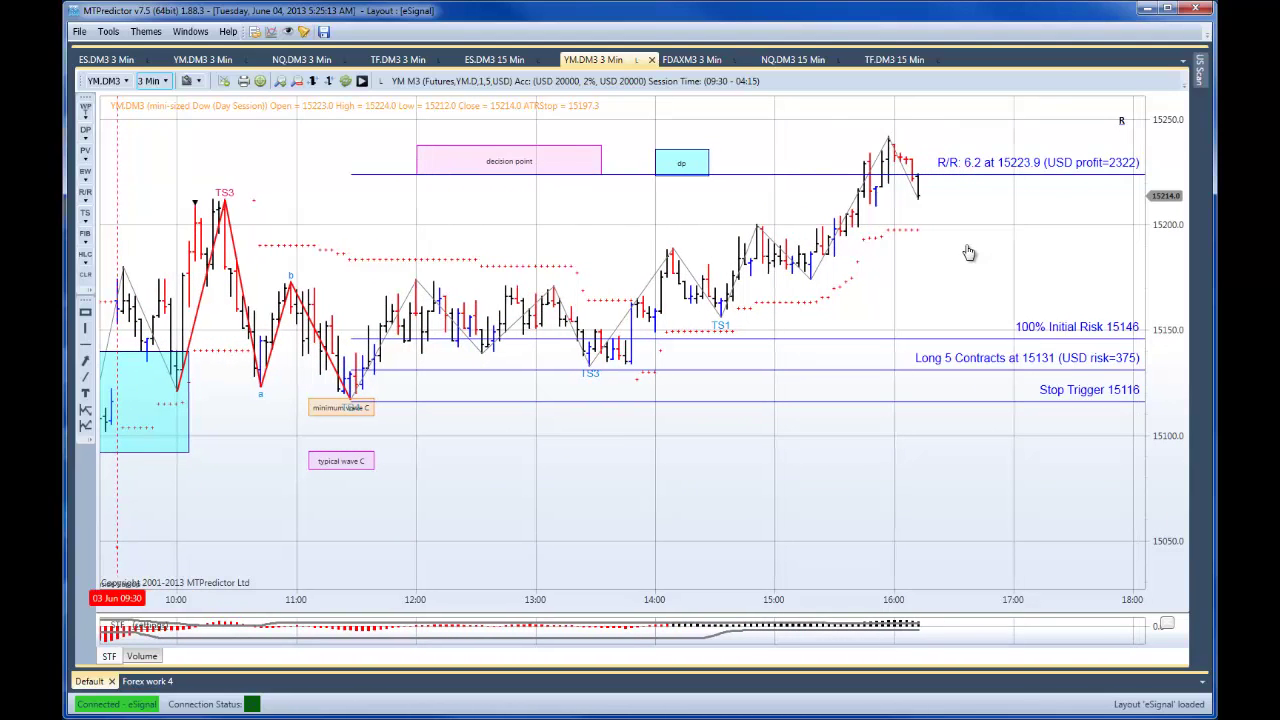
drag(595, 152, 969, 166)
click(975, 215)
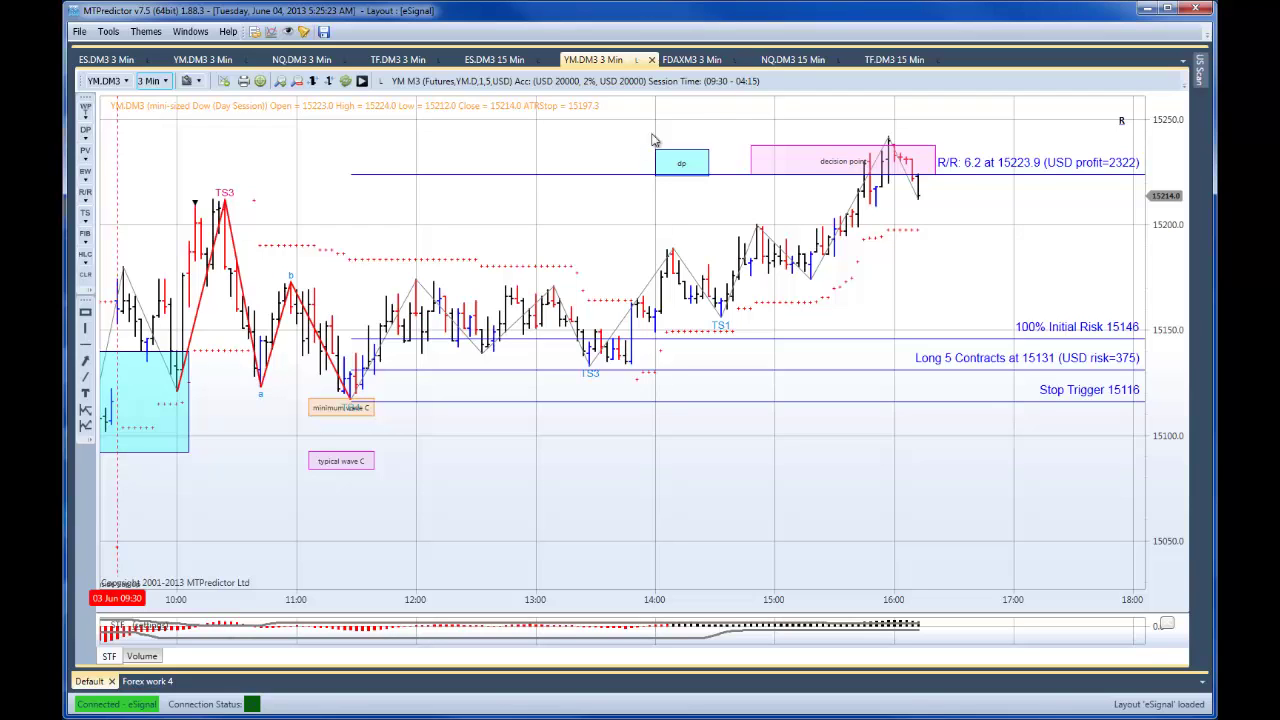
click(795, 60)
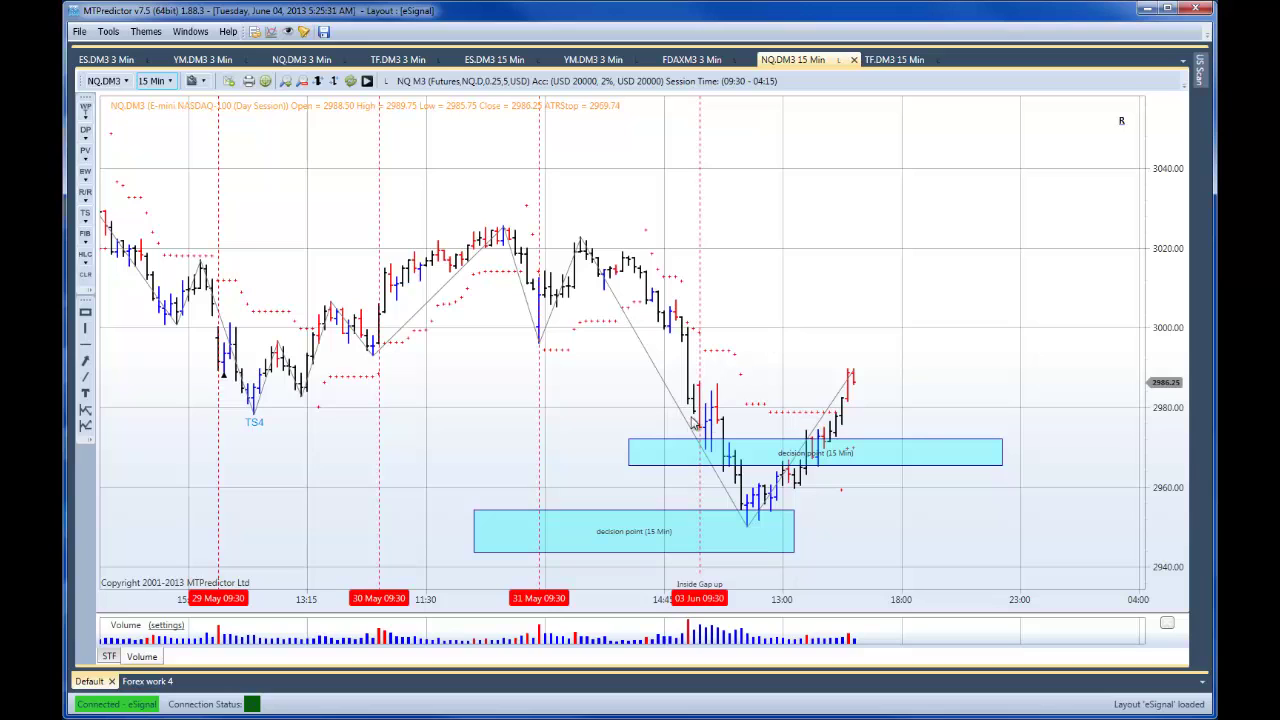
- Turn on the crosshair price and date readout and switch the NQ chart to 3-minute bars
click(266, 84)
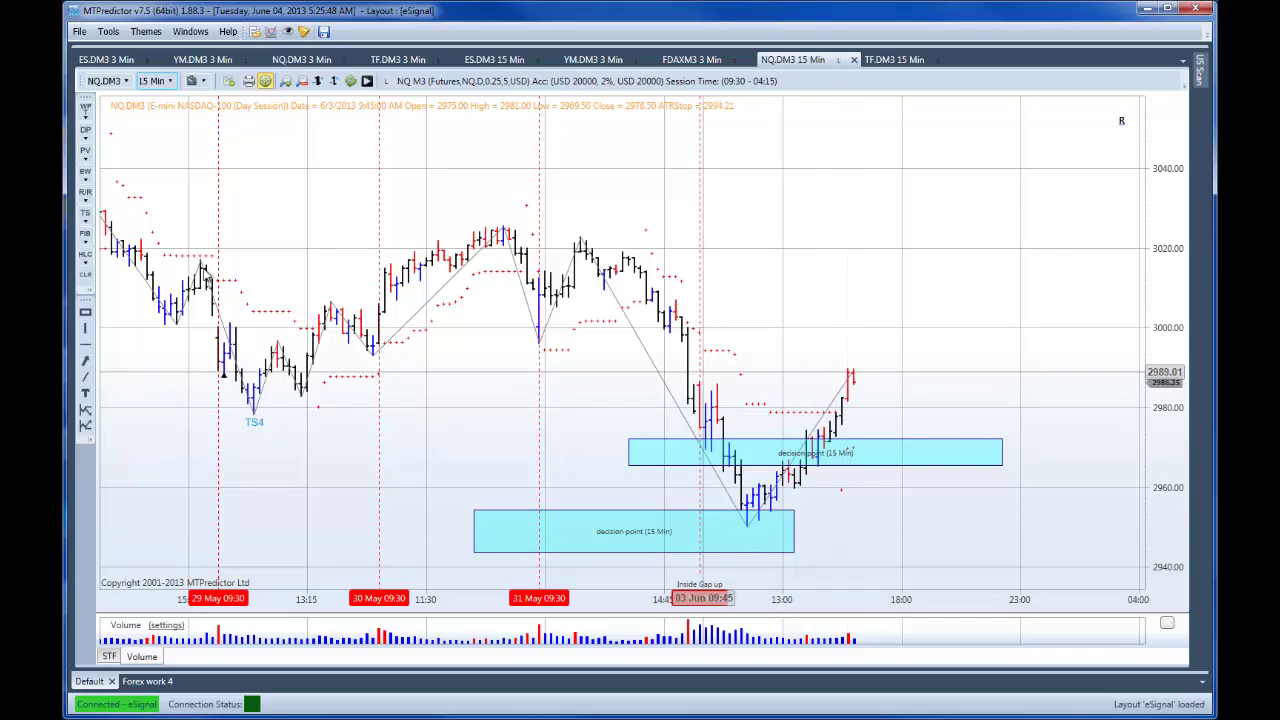
click(168, 82)
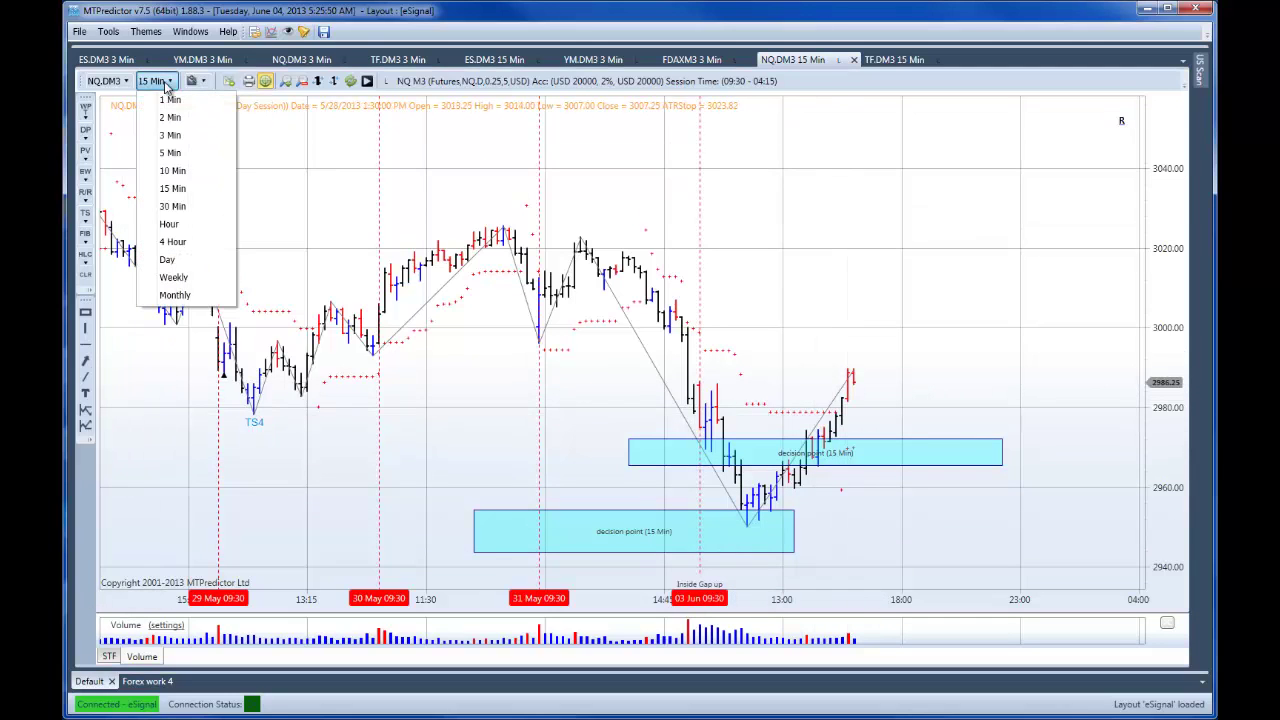
click(168, 135)
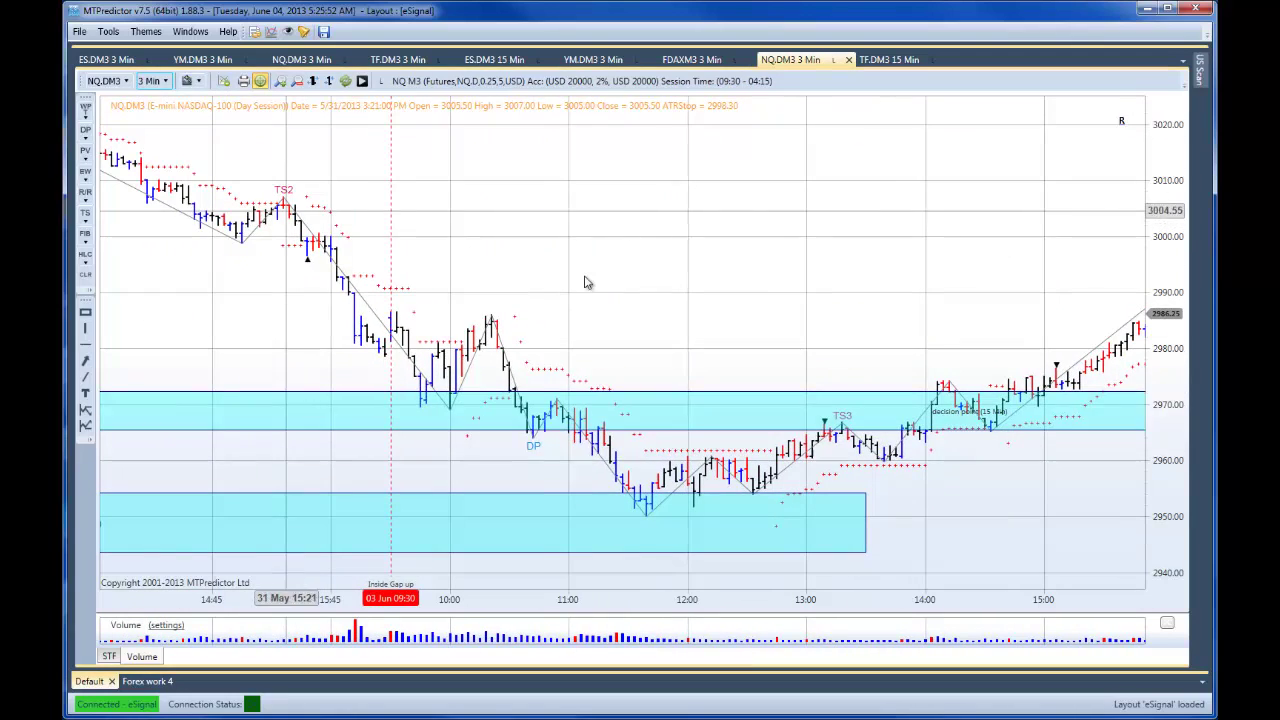
- Analyze a long setup from the NQ DP low: 4 contracts at 2968.25, stop 2963.75, target 2988.75
right_click(537, 388)
click(575, 408)
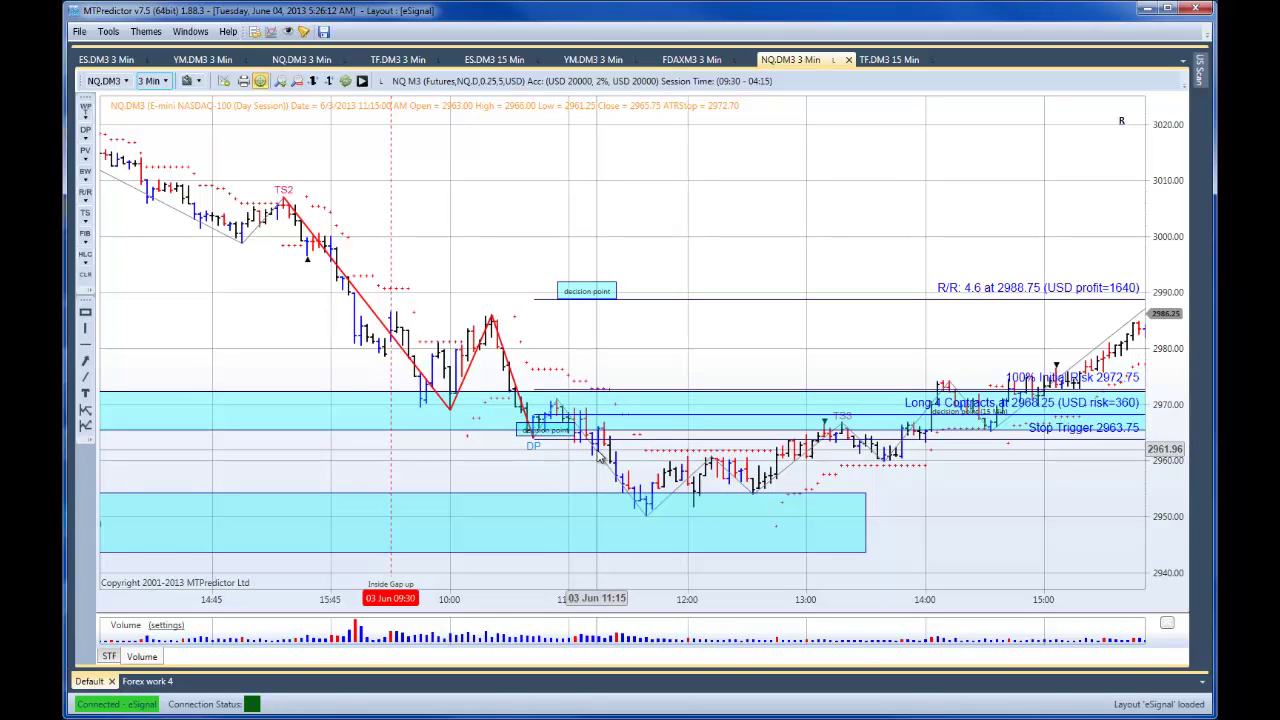
scroll(598, 457, down, 3)
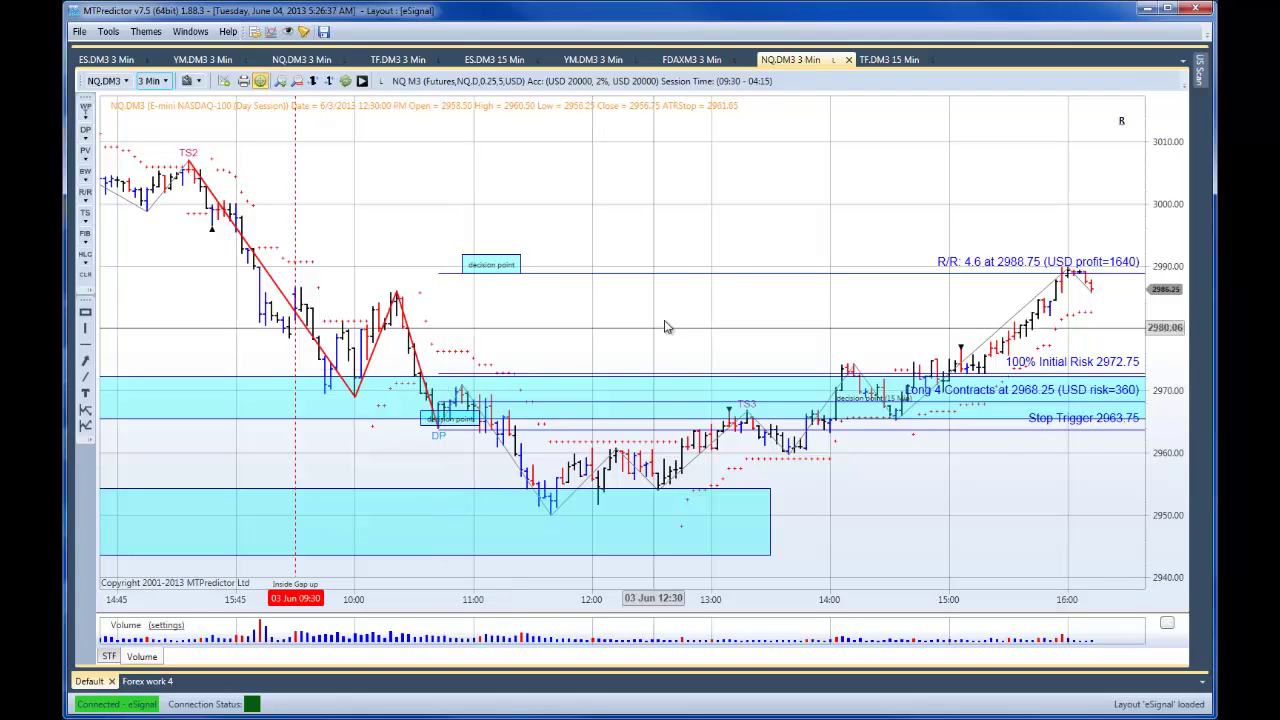
scroll(676, 330, down, 3)
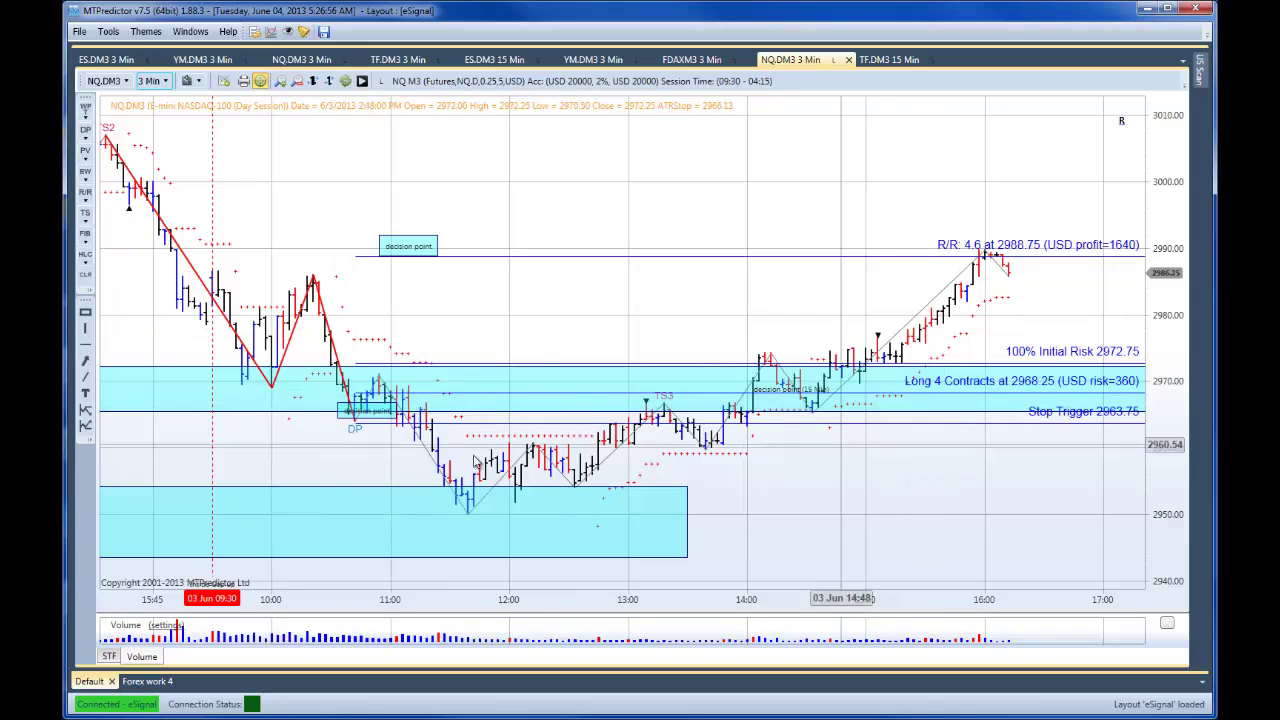
- Bring back the annotated YM.DM3 3-minute chart with the 5-contract long at 15131, R/R 6.2
click(202, 59)
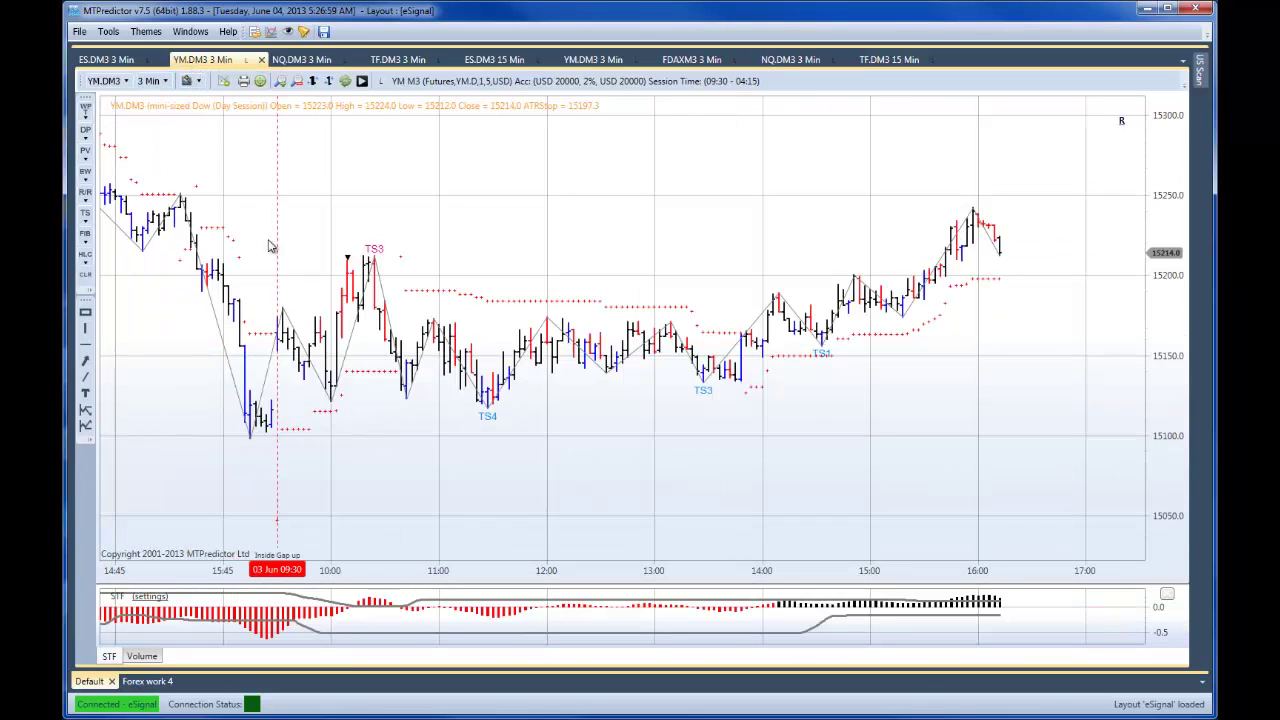
click(594, 60)
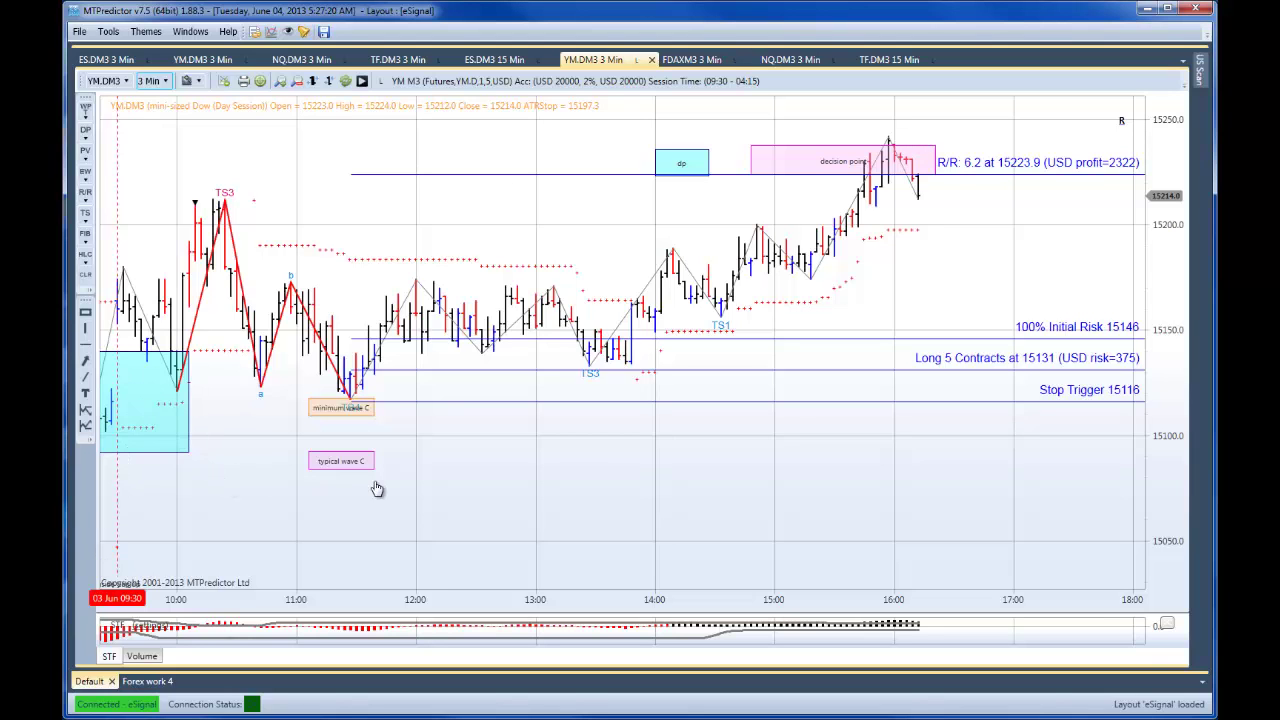
scroll(360, 489, up, 5)
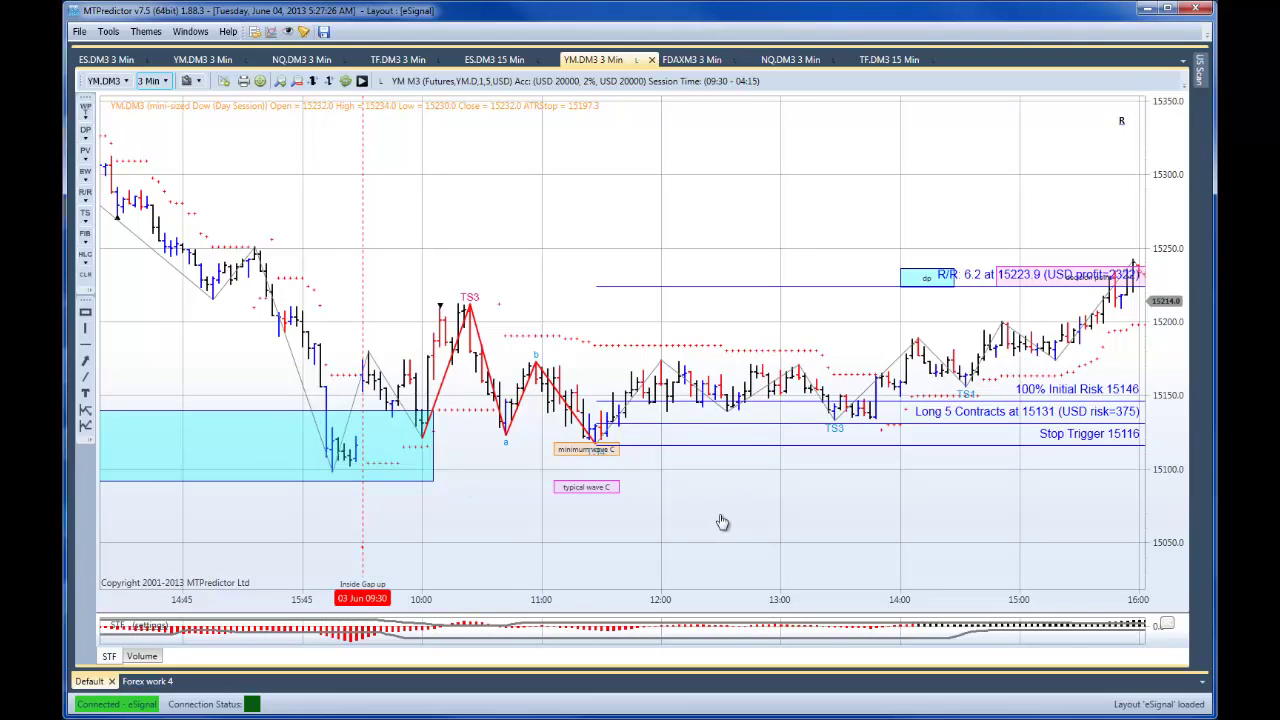
drag(760, 517, 651, 517)
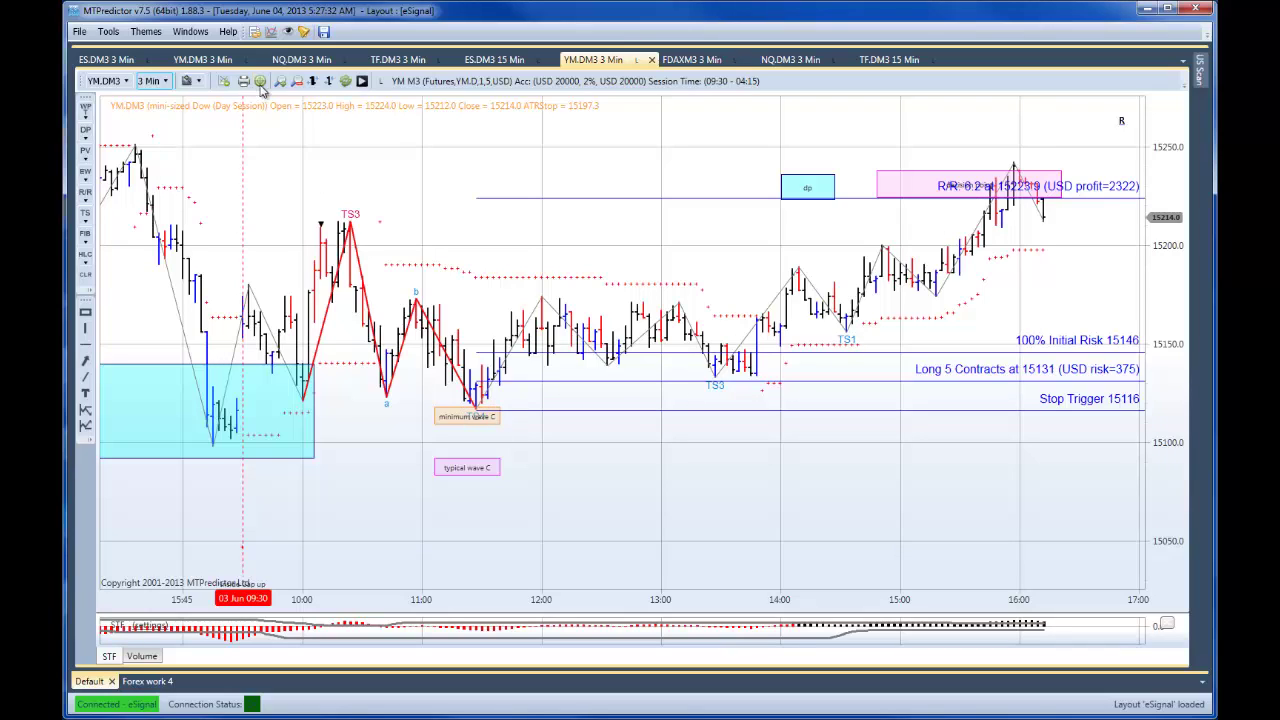
- Show the NQ.DM3 3-minute chart with its 4-contract long at 2968.25, R/R 4.6
click(790, 62)
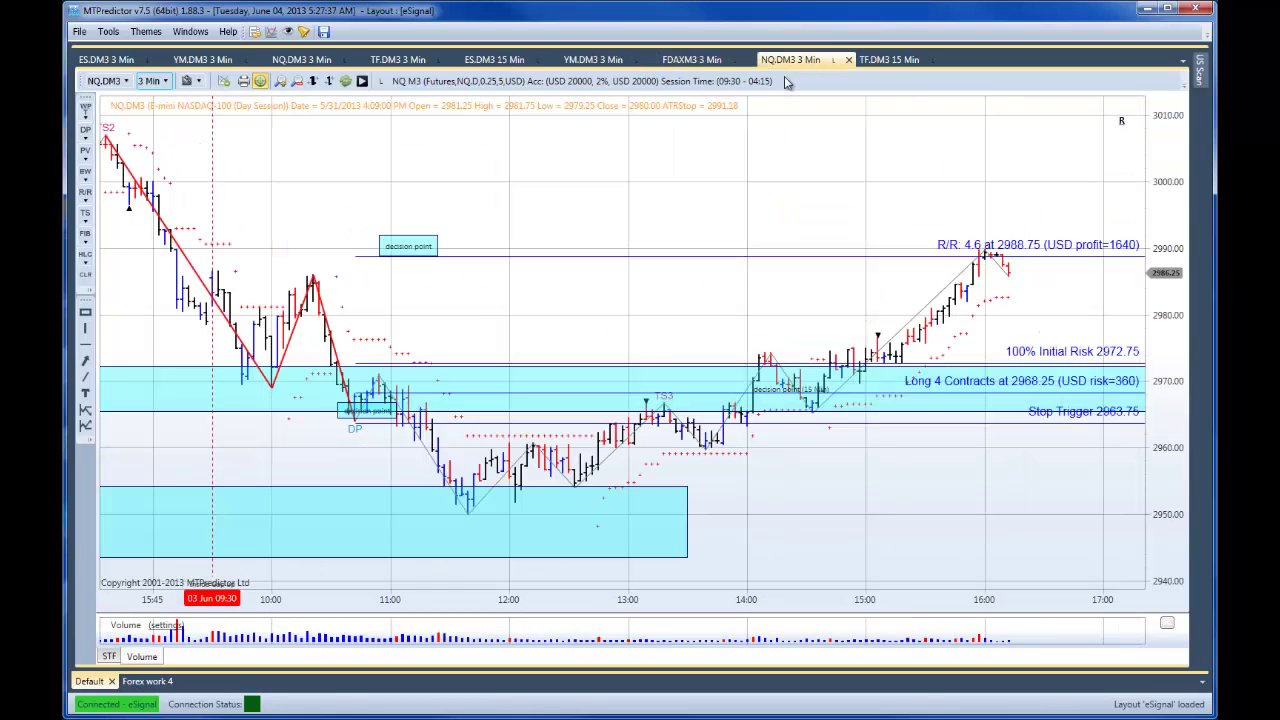